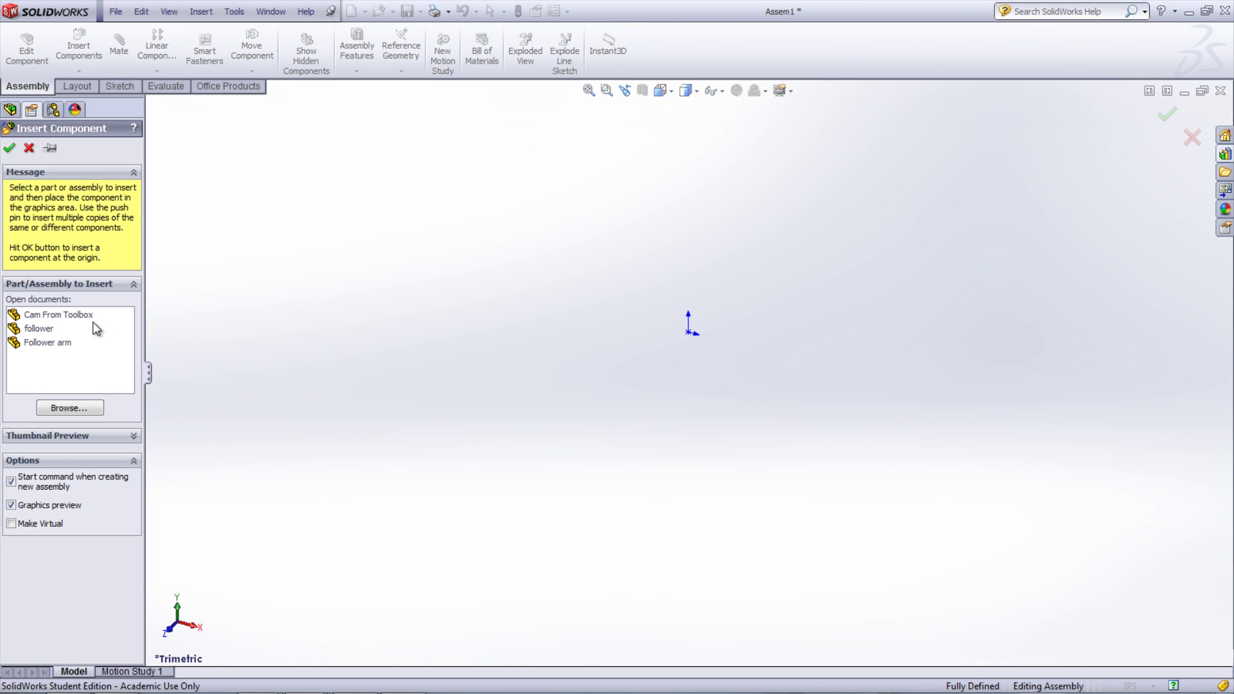
Pick Cam From Toolbox from Open documents as the first component to insert
{"action": "left_click", "coordinate": [82, 317]}
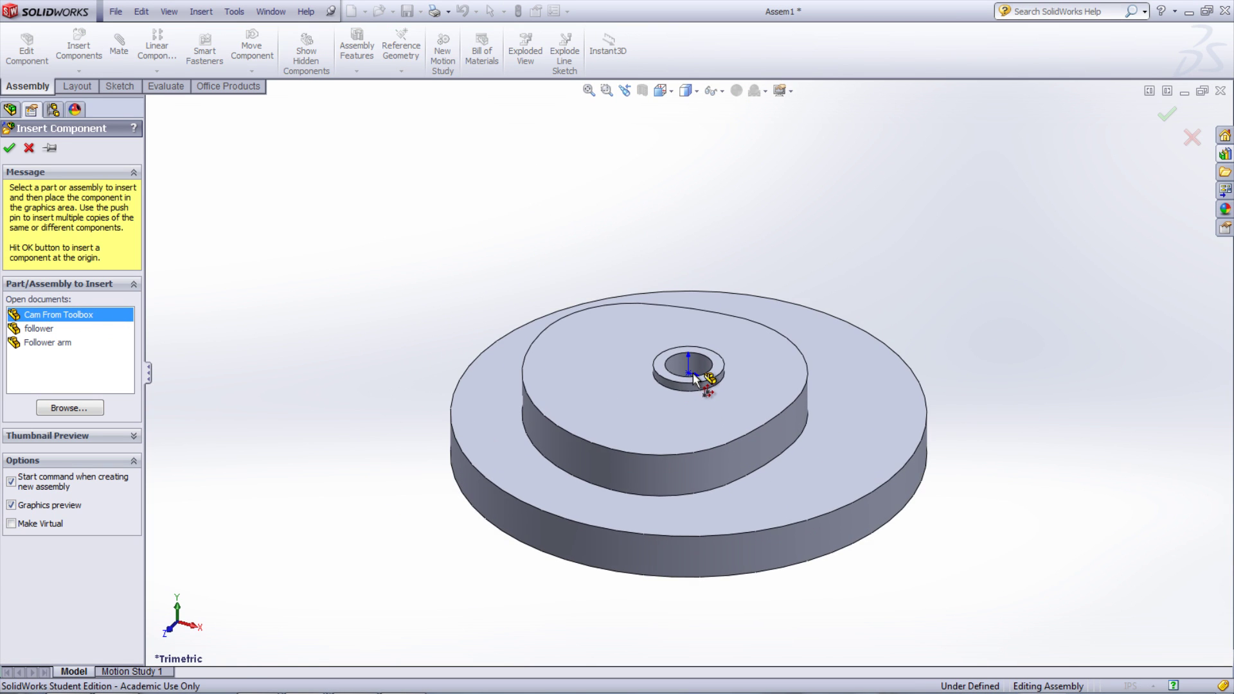
Place the cam, float it, and show temporary axes
{"action": "left_click", "coordinate": [694, 373]}
{"action": "right_click", "coordinate": [694, 373]}
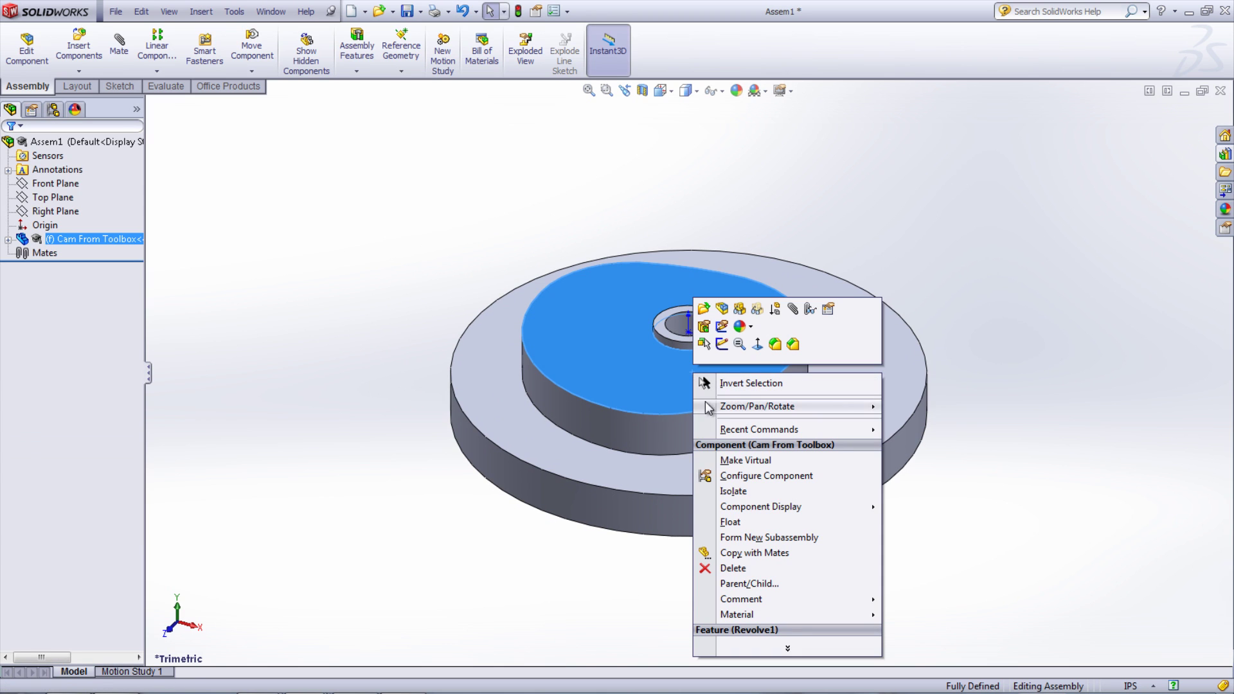
{"action": "left_click", "coordinate": [730, 522]}
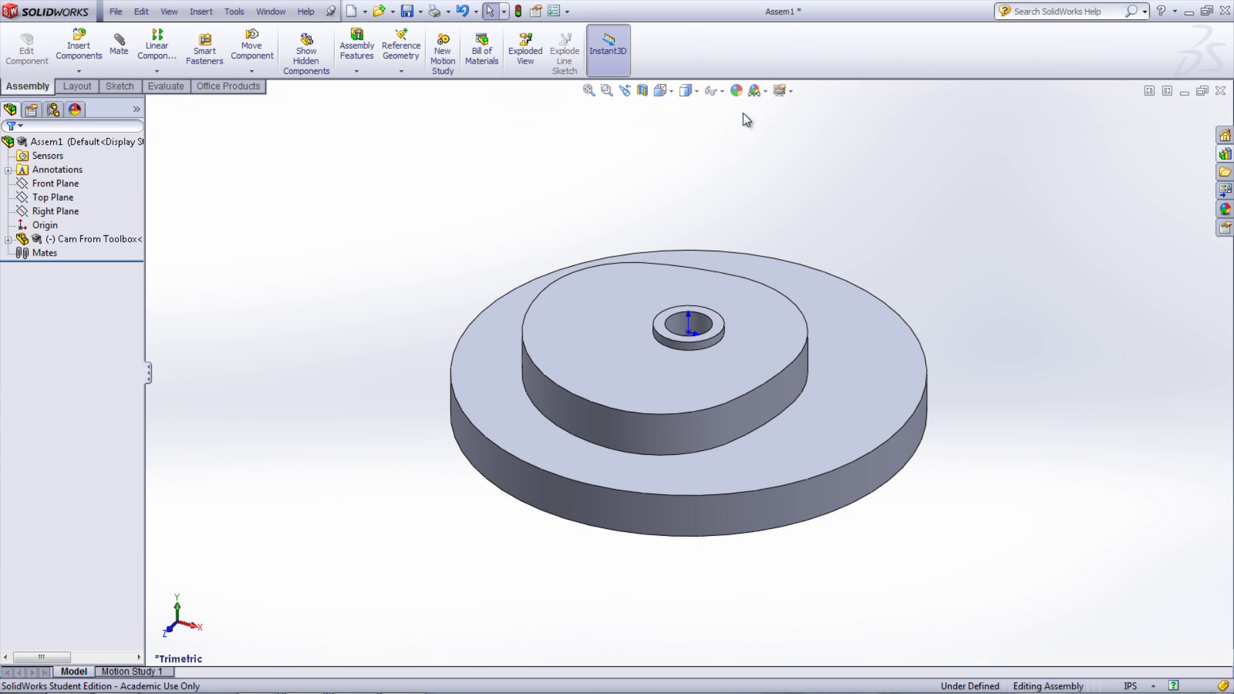
{"action": "left_click", "coordinate": [714, 89]}
{"action": "left_click", "coordinate": [733, 132]}
Mate the cam axis to the assembly axis and its back face to the Front Plane
{"action": "left_click", "coordinate": [119, 46]}
{"action": "left_click", "coordinate": [688, 347]}
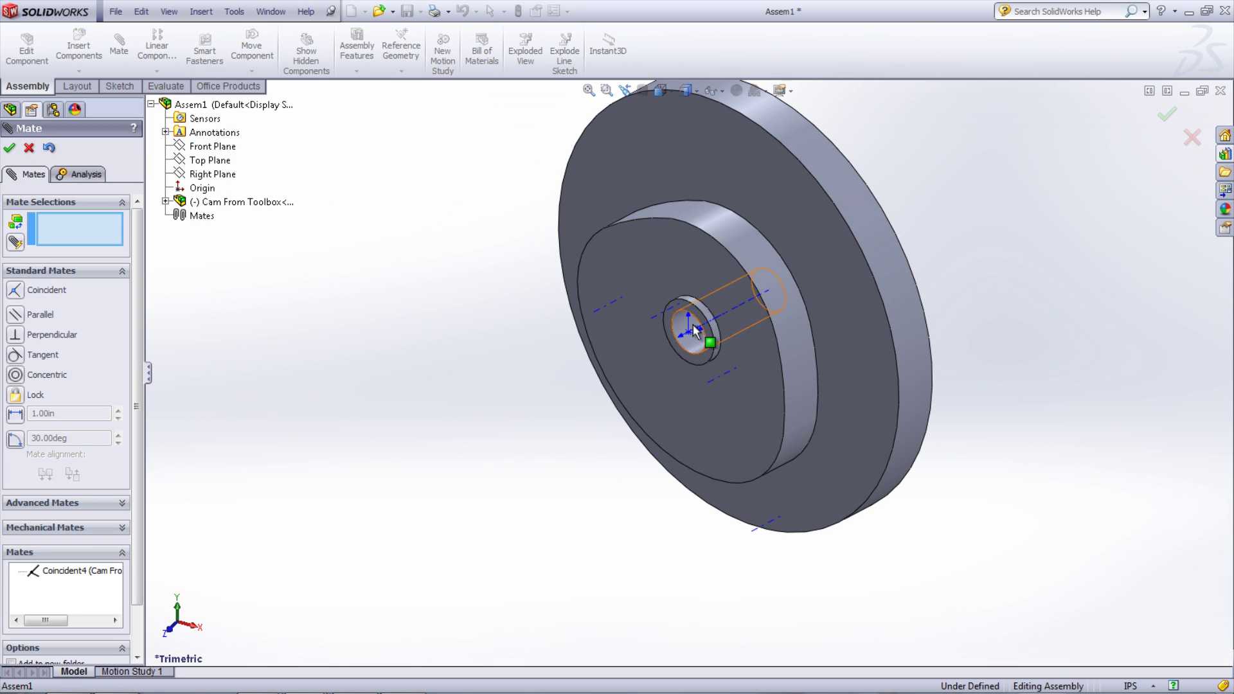
{"action": "left_click", "coordinate": [693, 325]}
{"action": "left_click", "coordinate": [689, 318]}
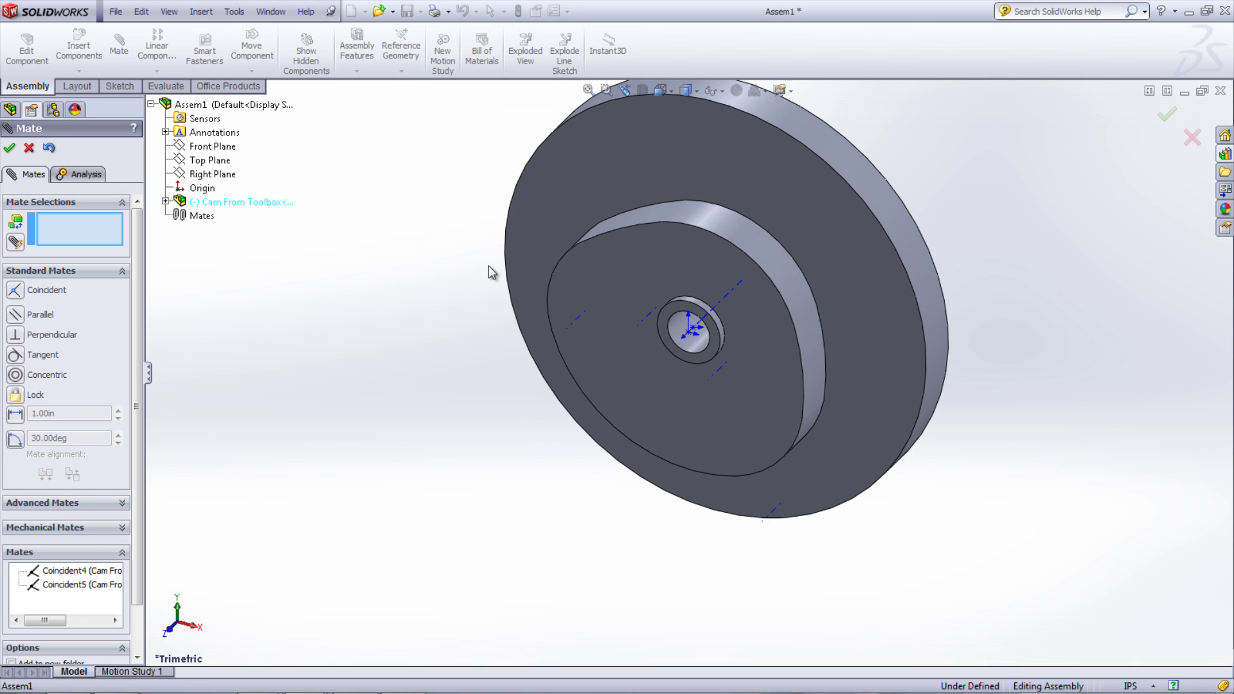
{"action": "middle_click_drag", "start_coordinate": [898, 240], "coordinate": [980, 284]}
{"action": "left_click", "coordinate": [979, 284]}
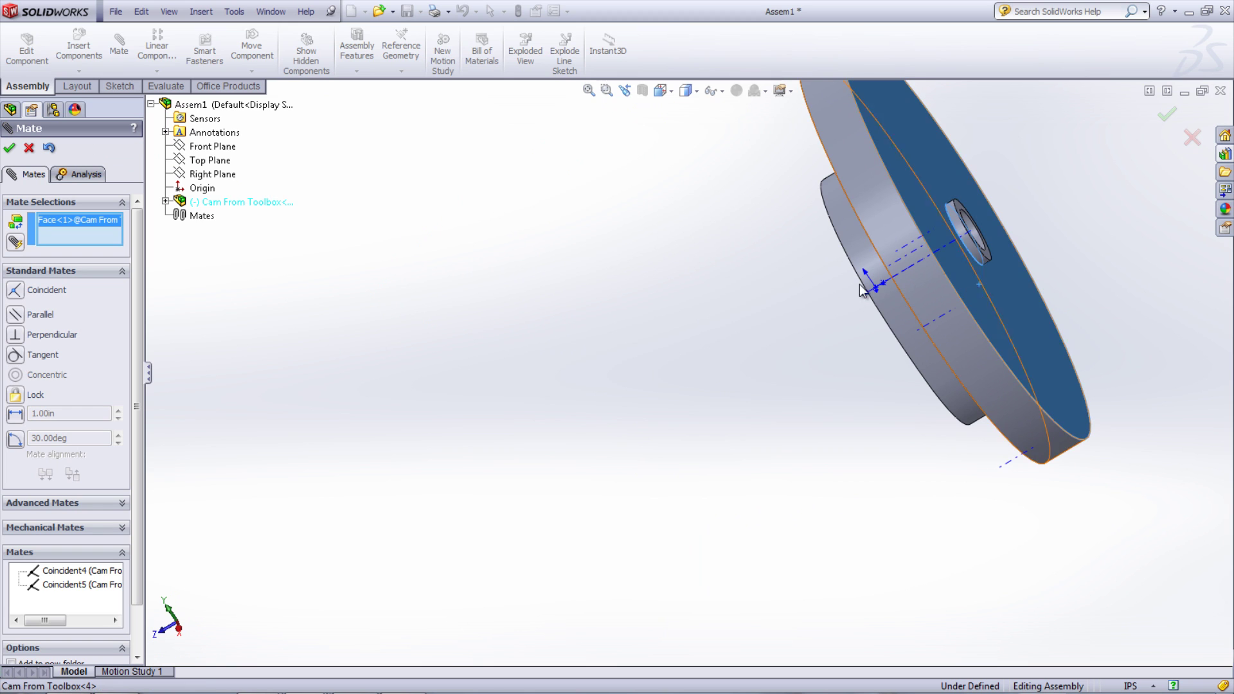
{"action": "left_click", "coordinate": [212, 147]}
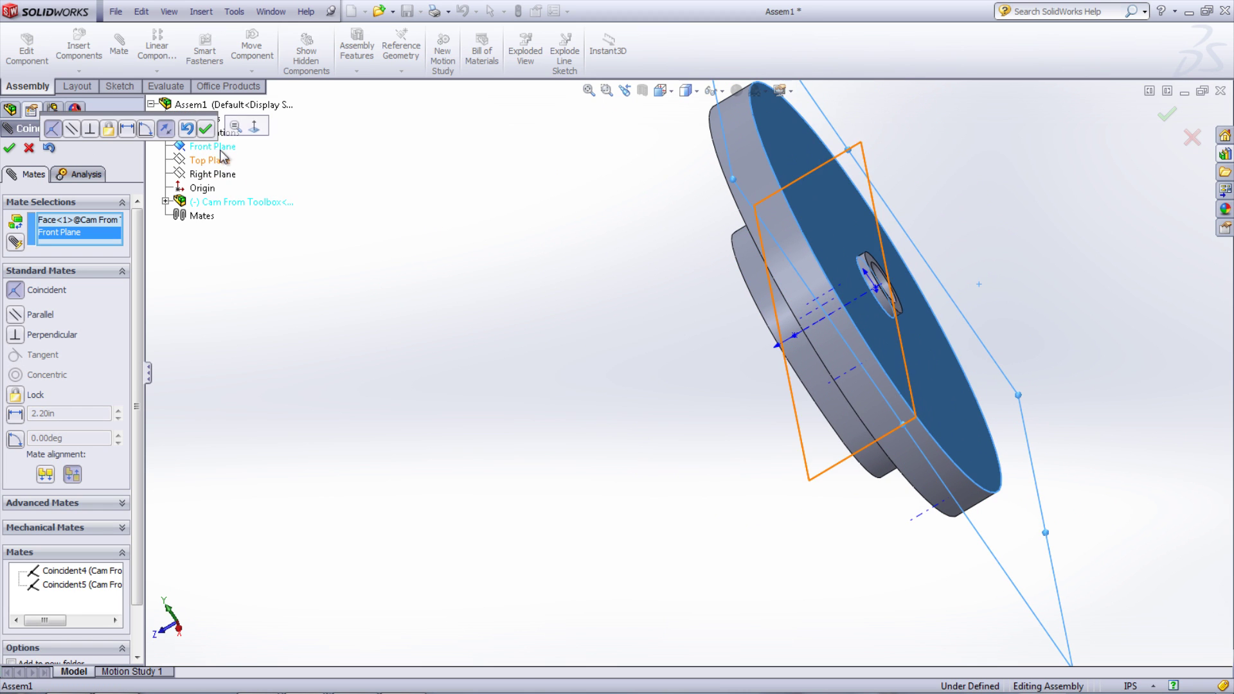
{"action": "left_click", "coordinate": [205, 131]}
Insert the follower right of the cam, with its front face coincident to the cam face
{"action": "left_click", "coordinate": [79, 51]}
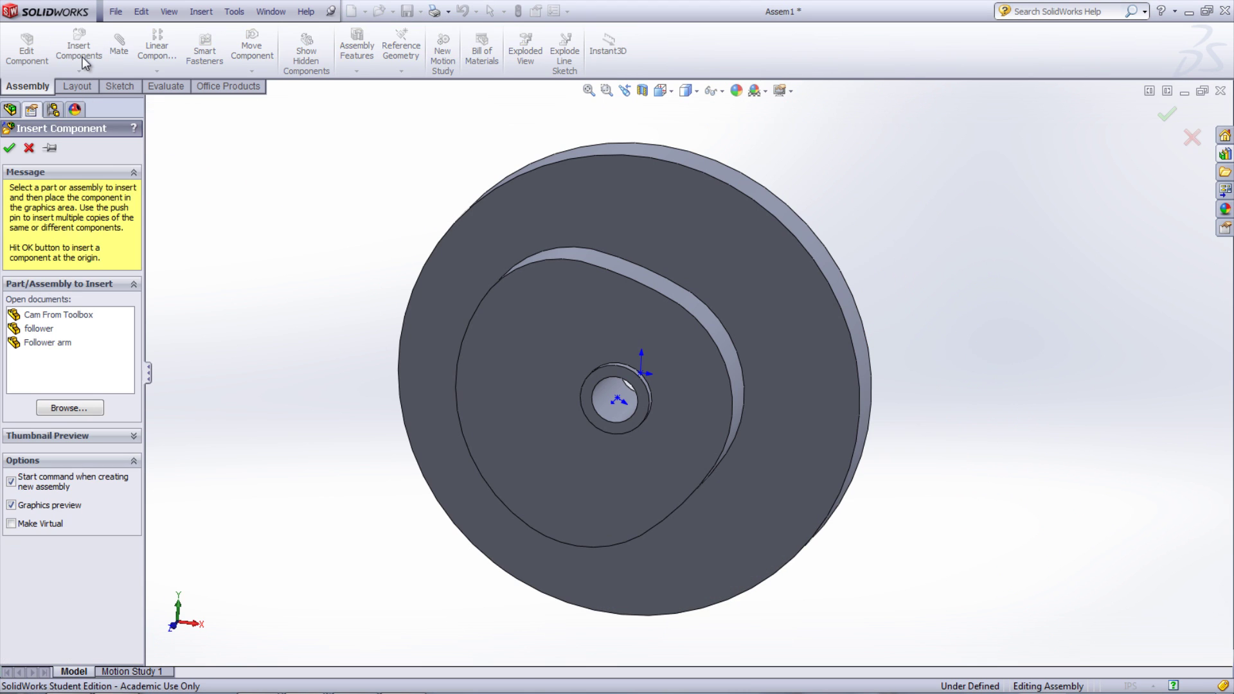
{"action": "left_click", "coordinate": [39, 329]}
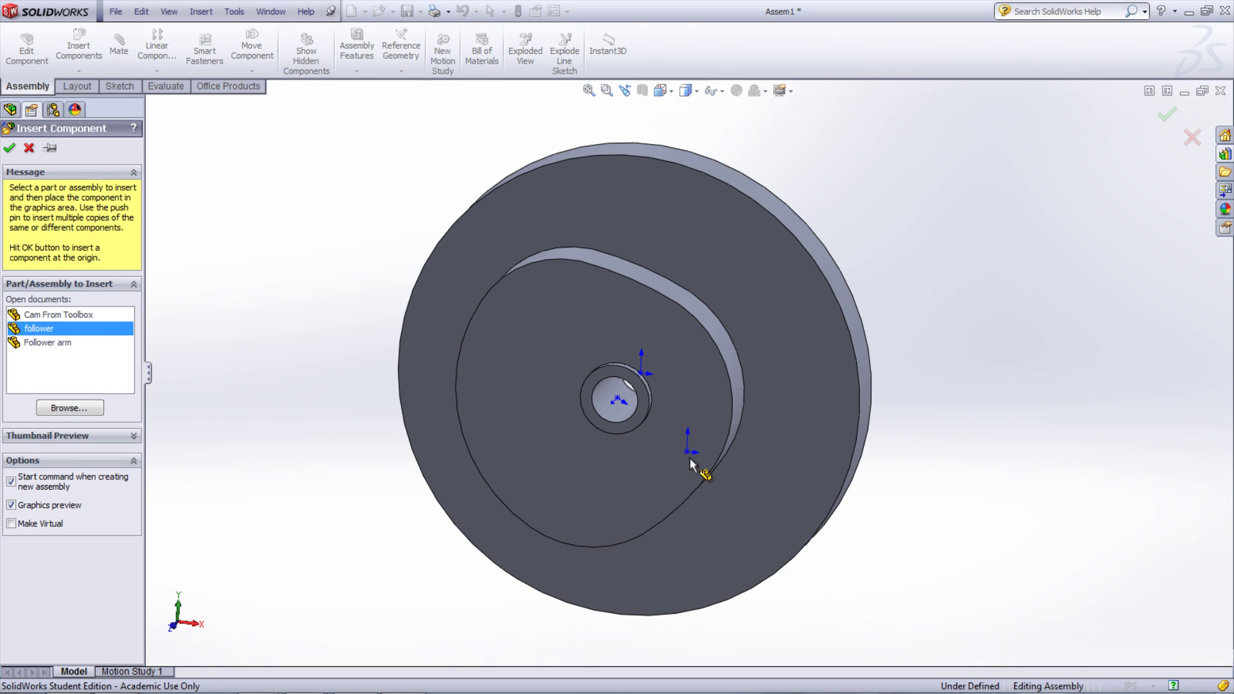
{"action": "left_click", "coordinate": [926, 379]}
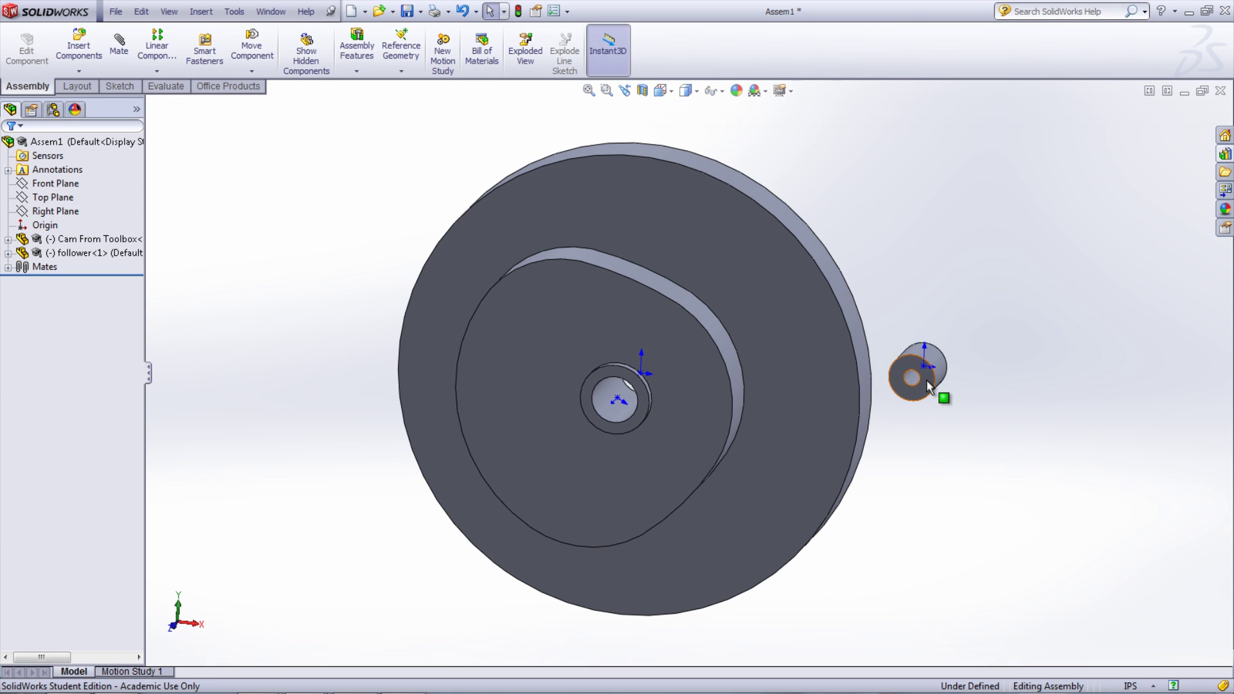
{"action": "left_click", "coordinate": [915, 378]}
{"action": "left_click", "coordinate": [1058, 326]}
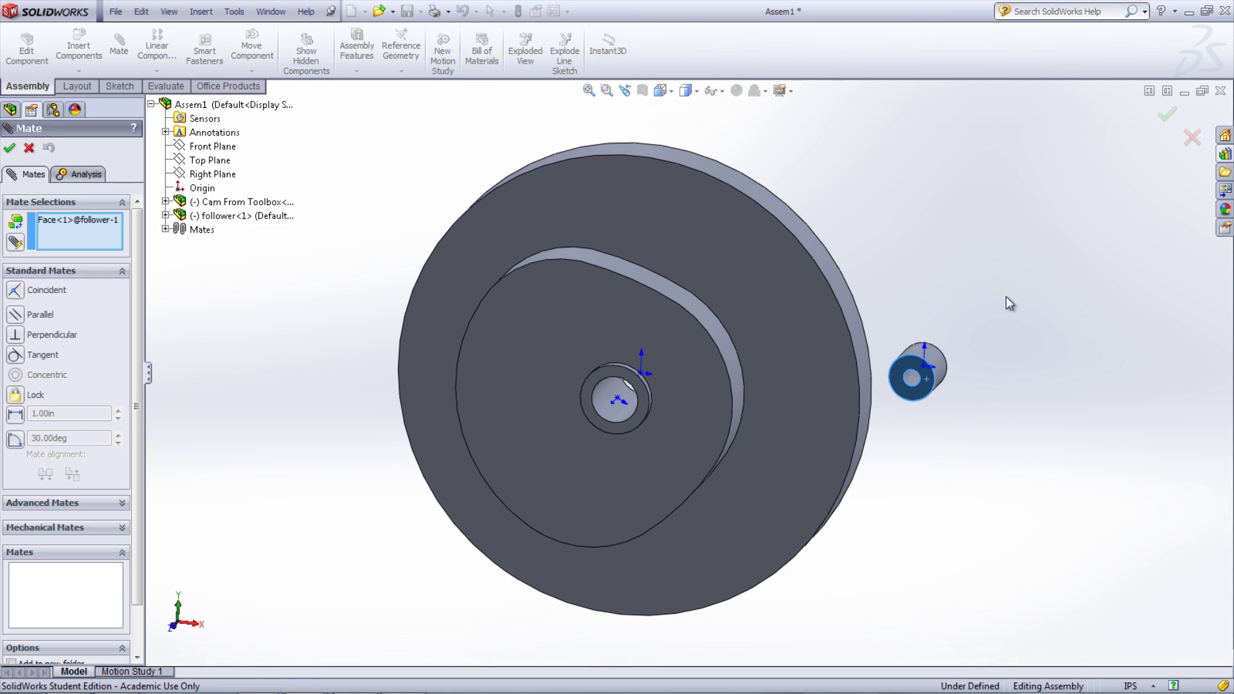
{"action": "left_click", "coordinate": [708, 372]}
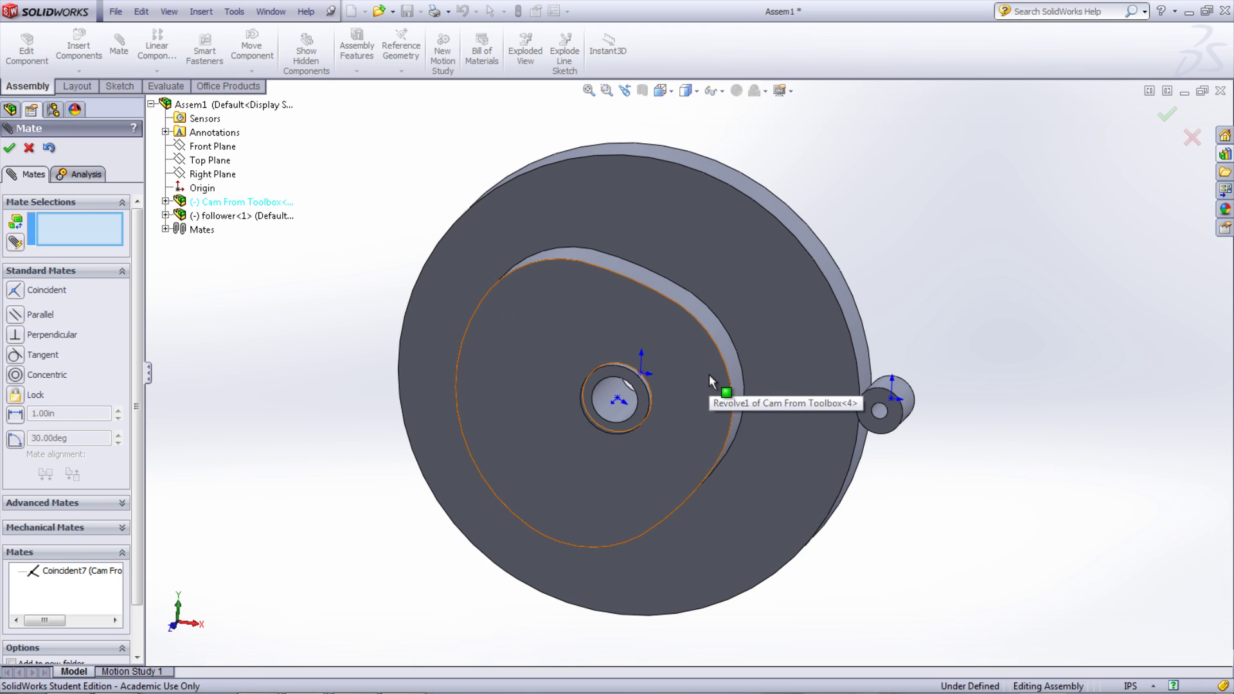
Add a Cam mate between the follower's round face and all cam groove faces
{"action": "left_click", "coordinate": [124, 526]}
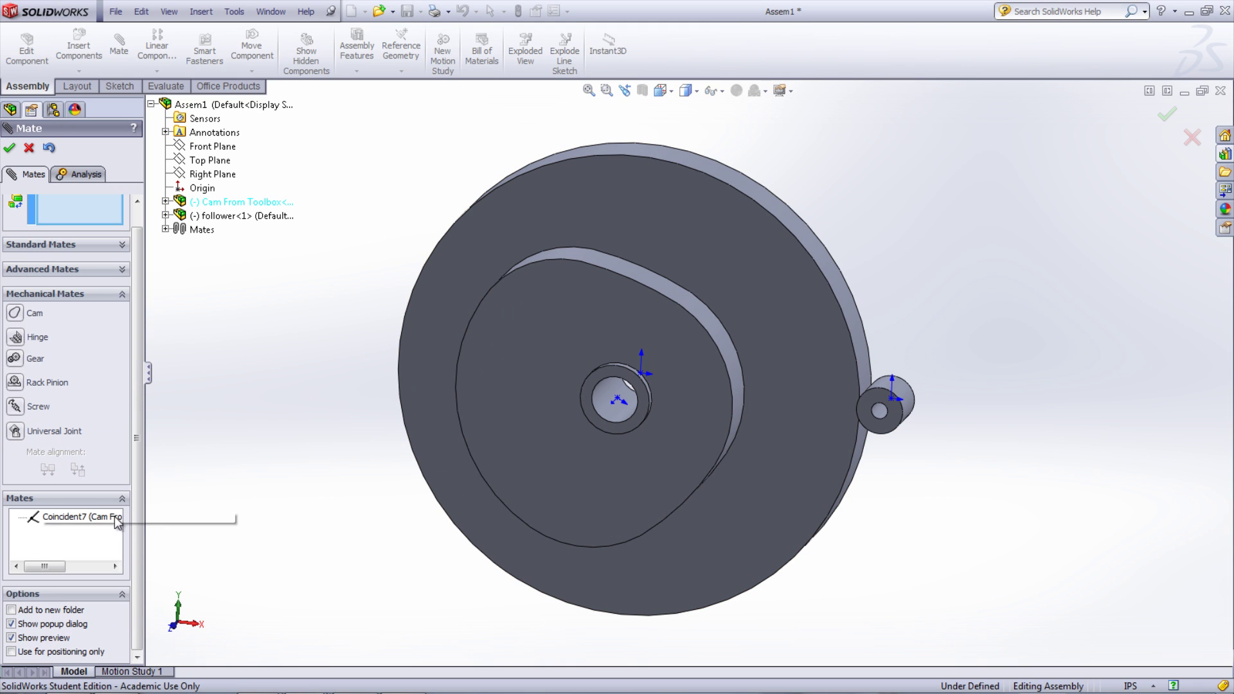
{"action": "left_click", "coordinate": [19, 318]}
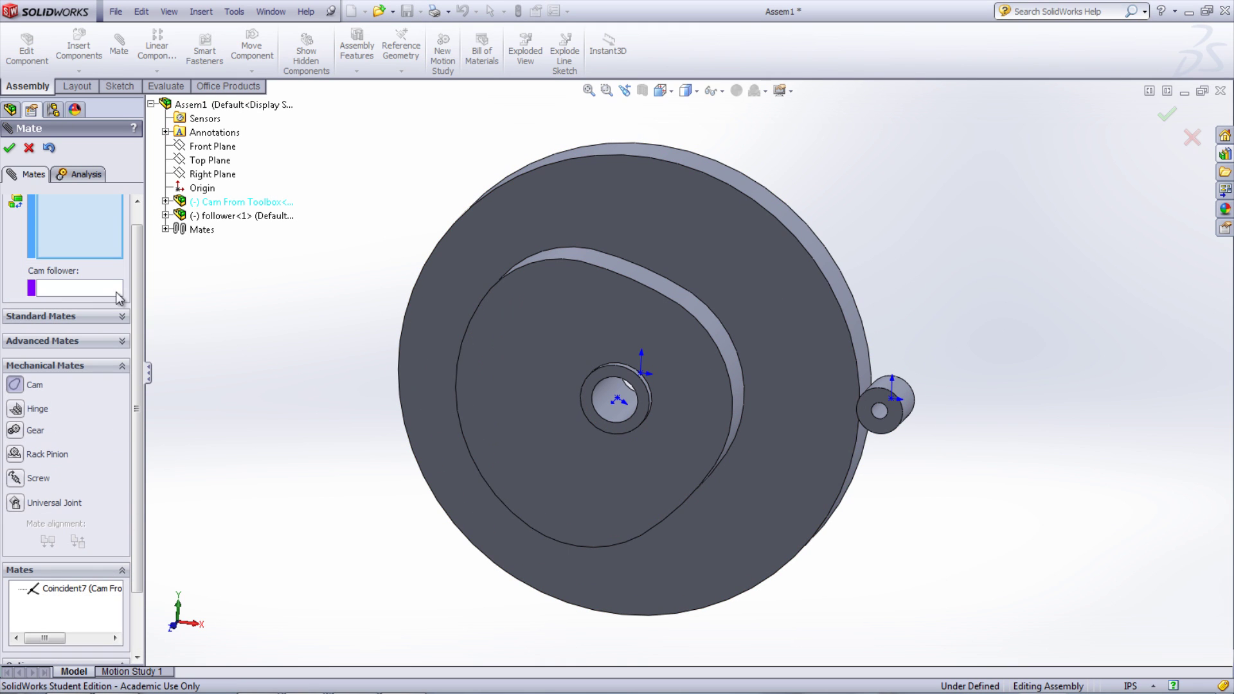
{"action": "left_click", "coordinate": [893, 393]}
{"action": "left_click", "coordinate": [79, 245]}
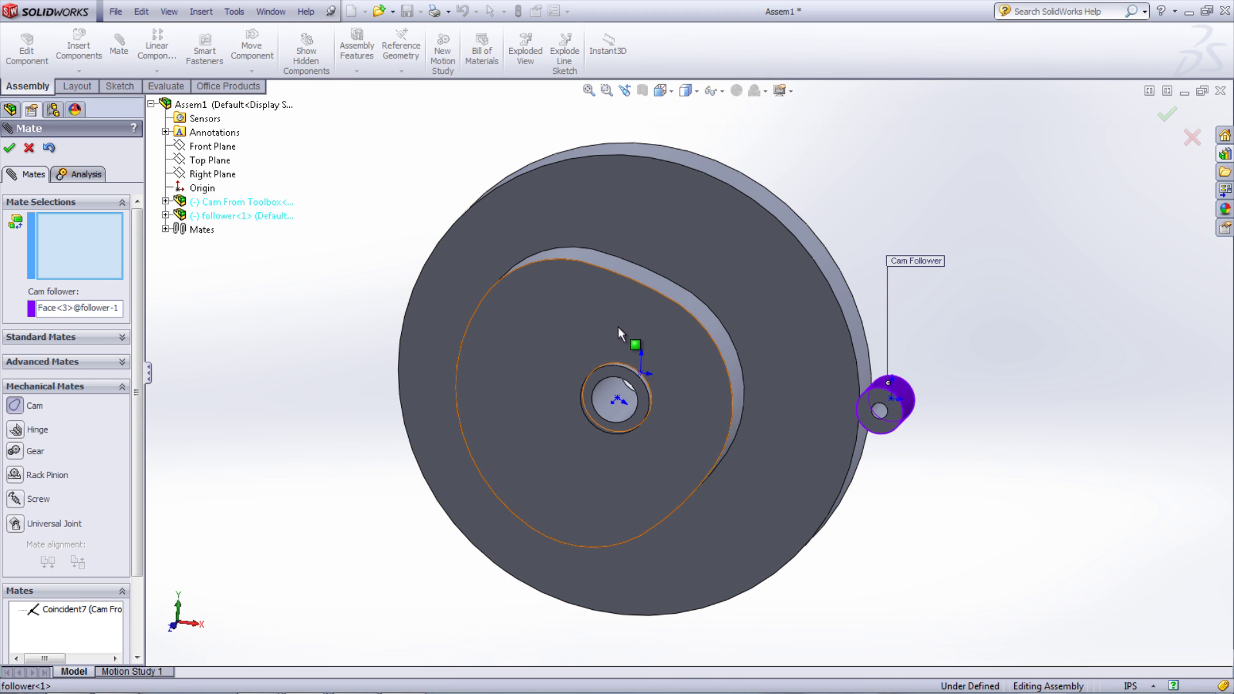
{"action": "left_click", "coordinate": [717, 333]}
{"action": "scroll", "coordinate": [690, 319], "scroll_direction": "up", "scroll_amount": 5}
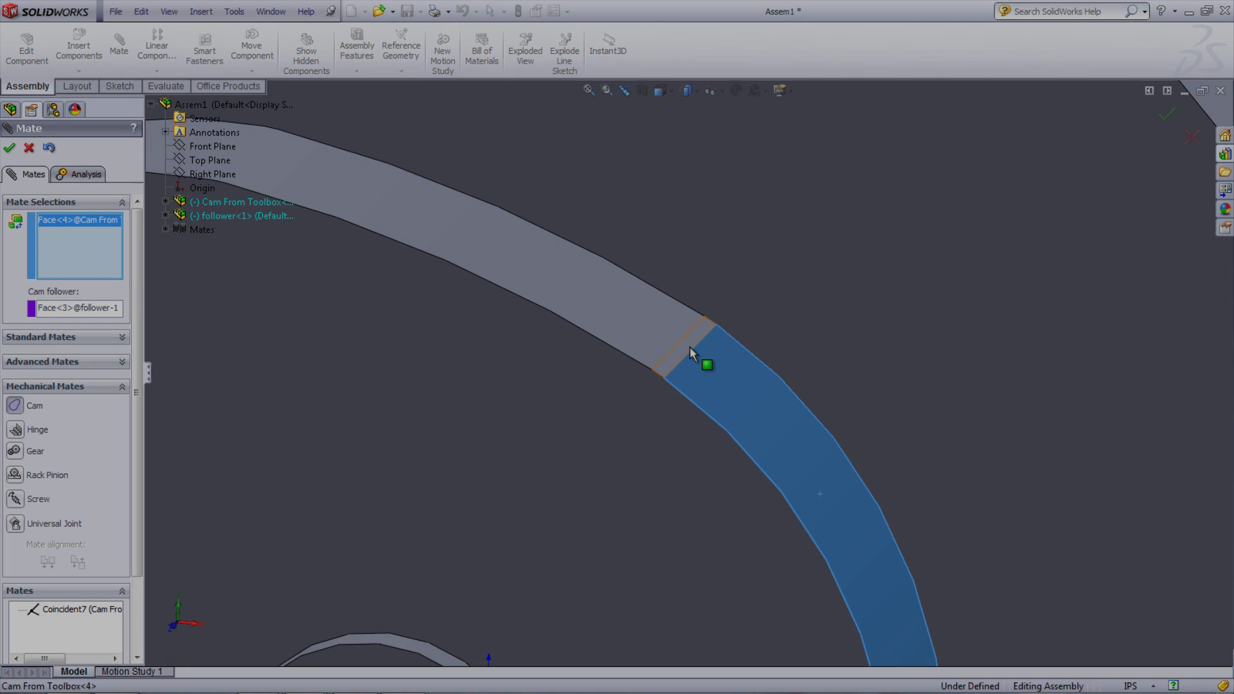
{"action": "scroll", "coordinate": [752, 490], "scroll_direction": "down", "scroll_amount": 5}
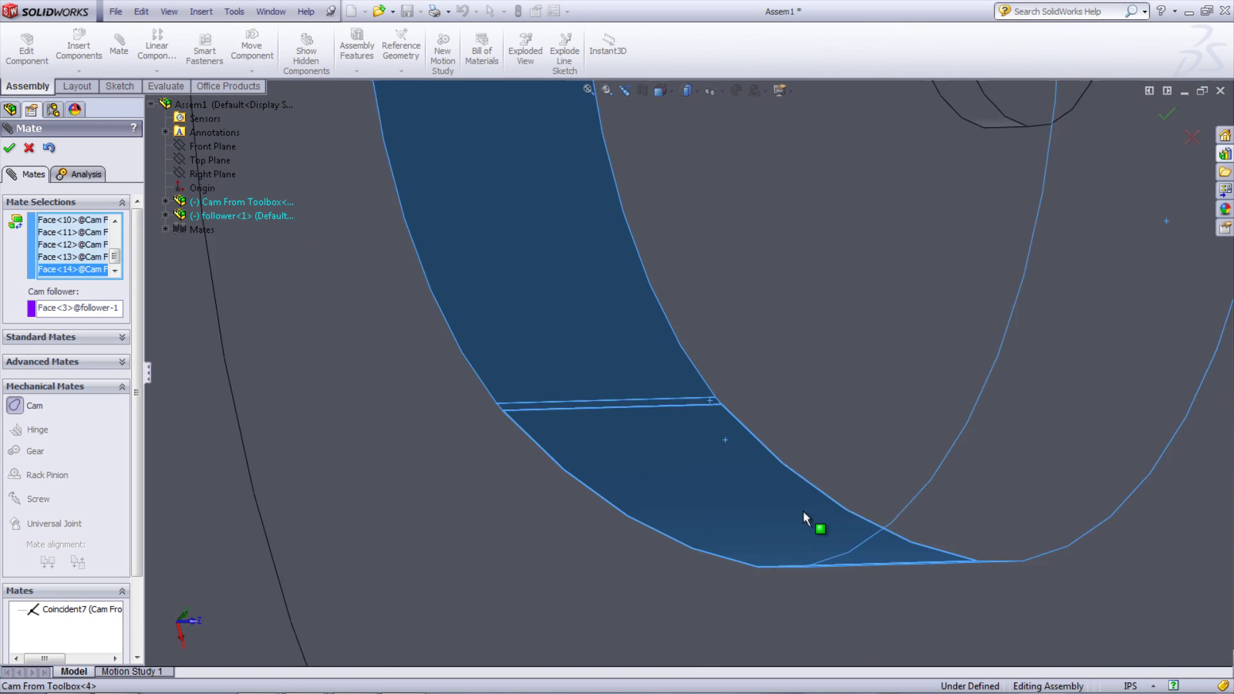
{"action": "mouse_move", "coordinate": [869, 496]}
{"action": "middle_mouse_down"}
{"action": "mouse_move", "coordinate": [786, 376]}
{"action": "mouse_move", "coordinate": [823, 424]}
{"action": "middle_mouse_up"}
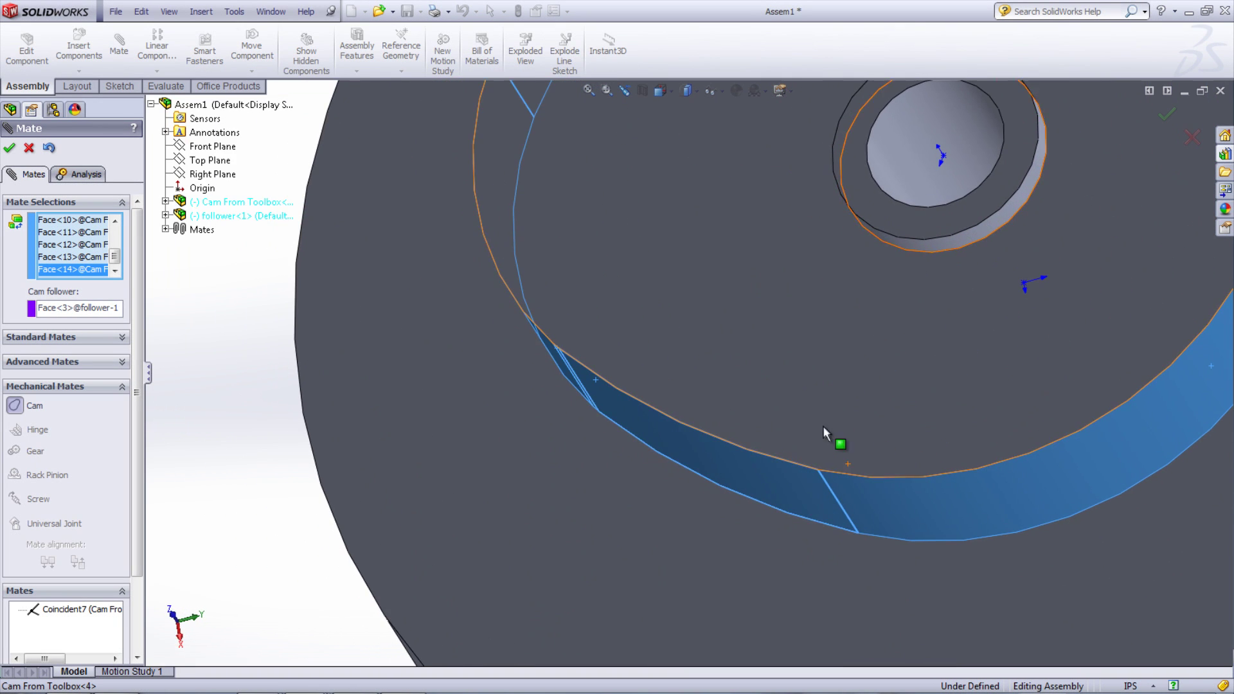
{"action": "scroll", "coordinate": [817, 442], "scroll_direction": "up", "scroll_amount": 5}
{"action": "scroll", "coordinate": [725, 385], "scroll_direction": "up", "scroll_amount": 4}
{"action": "left_click", "coordinate": [686, 408]}
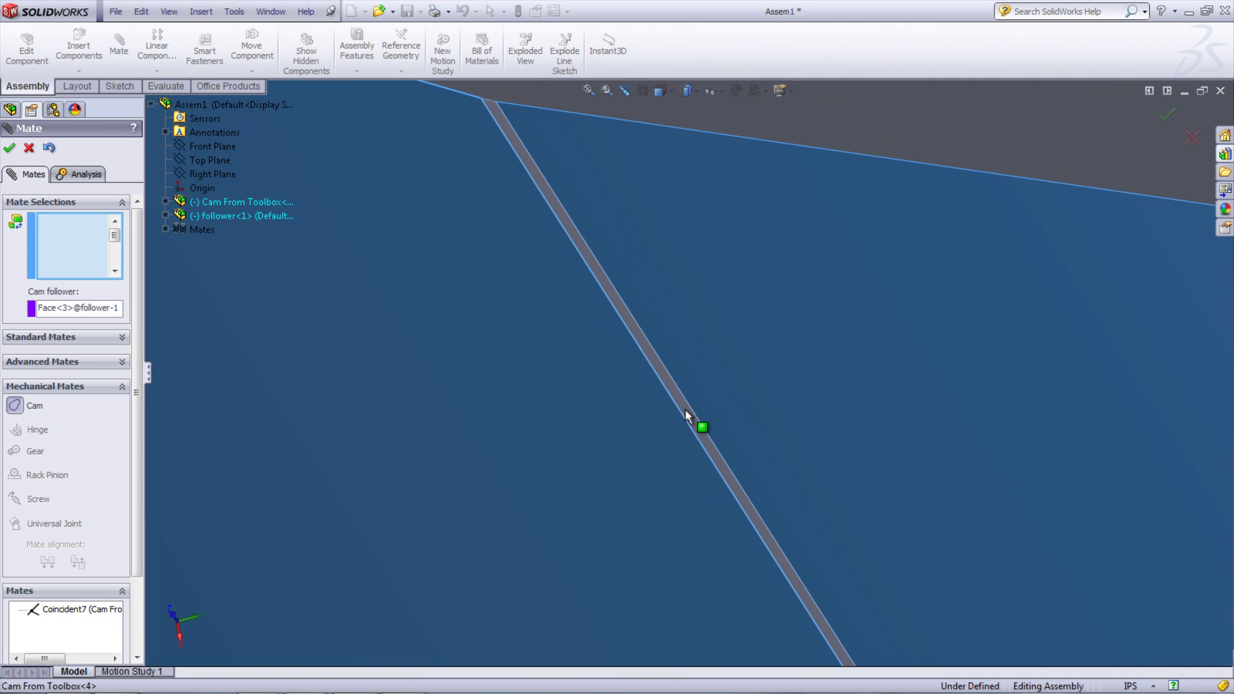
{"action": "scroll", "coordinate": [687, 412], "scroll_direction": "down", "scroll_amount": 5}
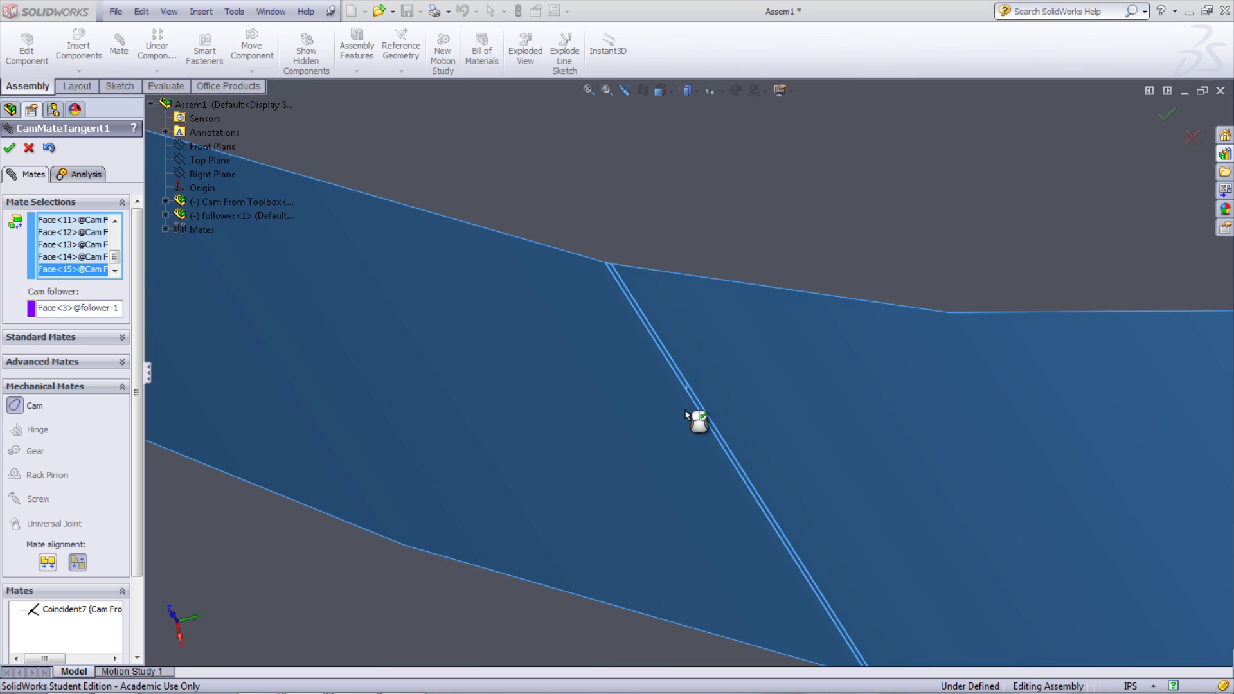
{"action": "scroll", "coordinate": [687, 412], "scroll_direction": "down", "scroll_amount": 5}
{"action": "scroll", "coordinate": [688, 412], "scroll_direction": "down", "scroll_amount": 3}
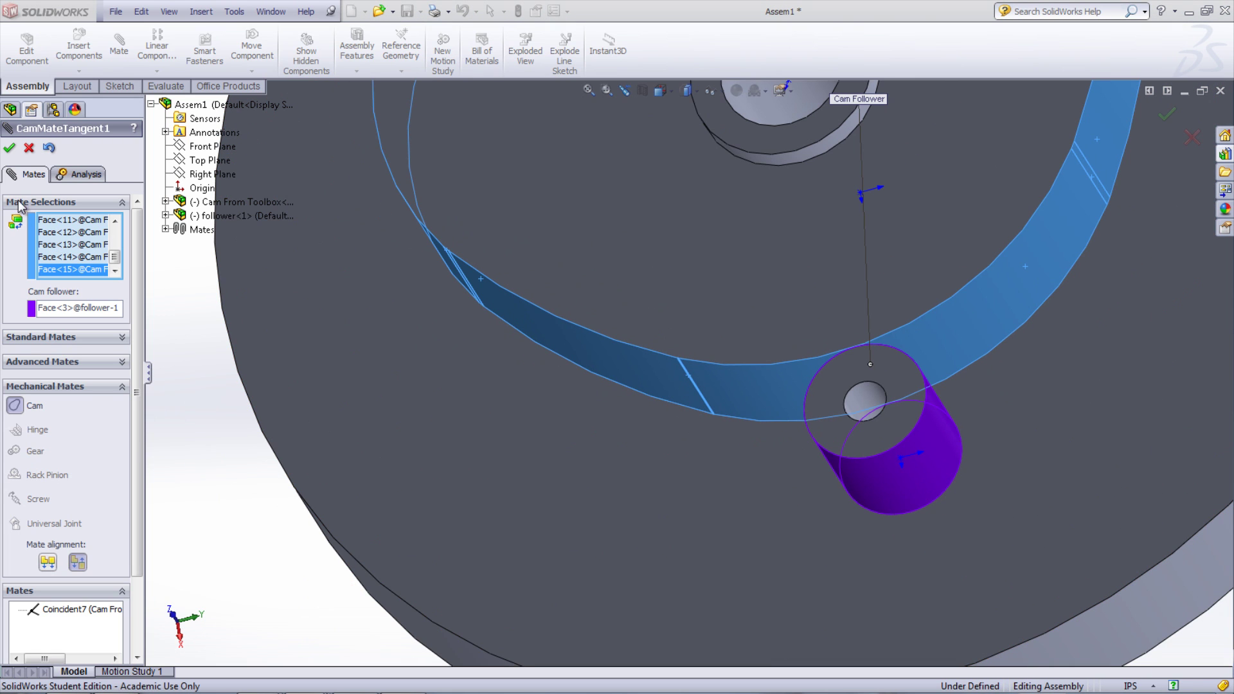
{"action": "left_click", "coordinate": [8, 147]}
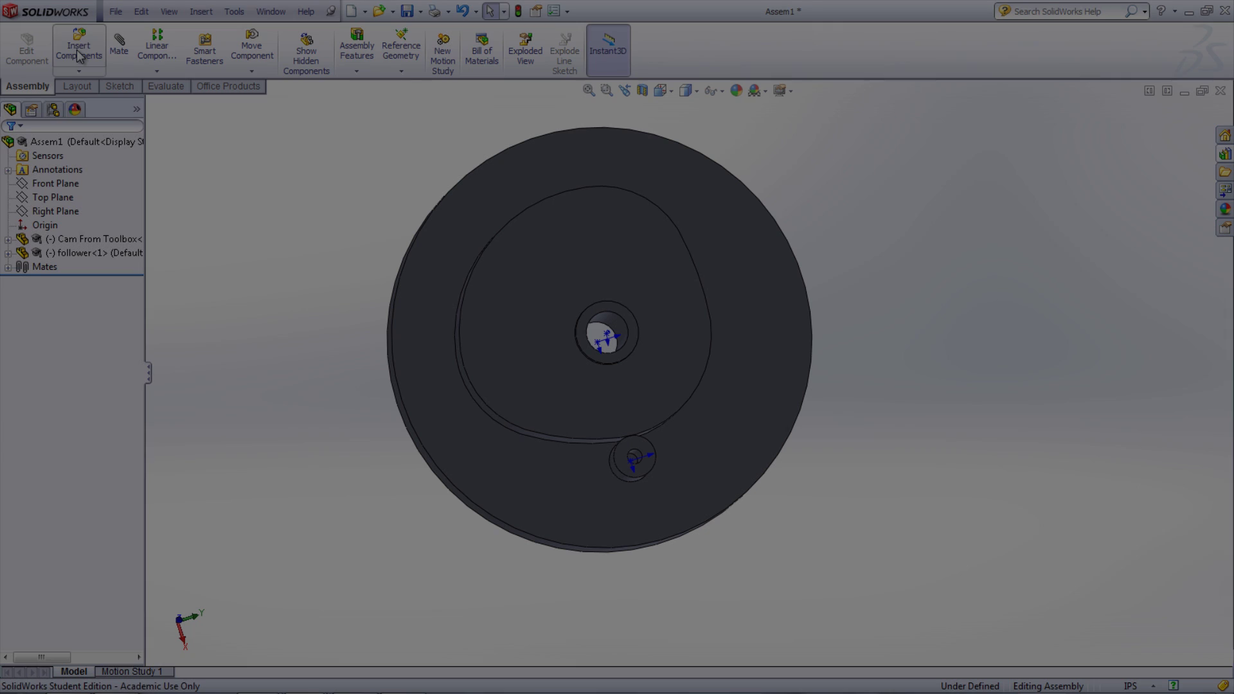
Insert the Follower arm part into the assembly
{"action": "left_click", "coordinate": [79, 51]}
{"action": "left_click", "coordinate": [48, 342]}
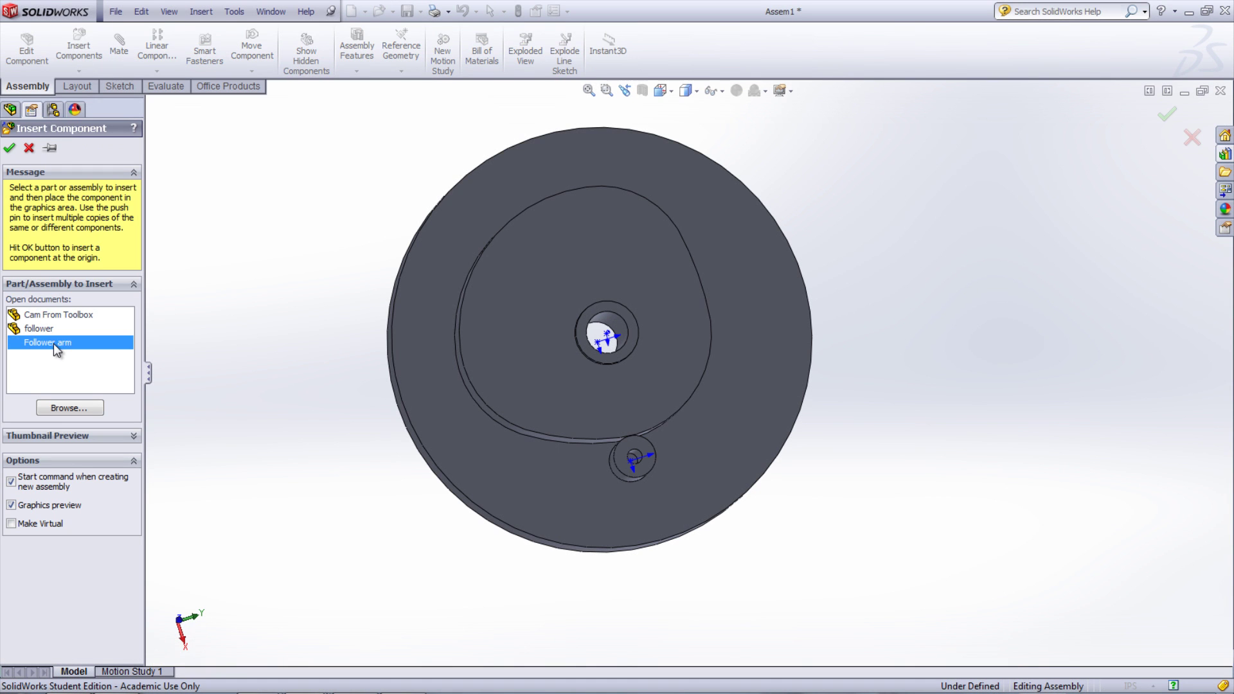
{"action": "left_click", "coordinate": [955, 414]}
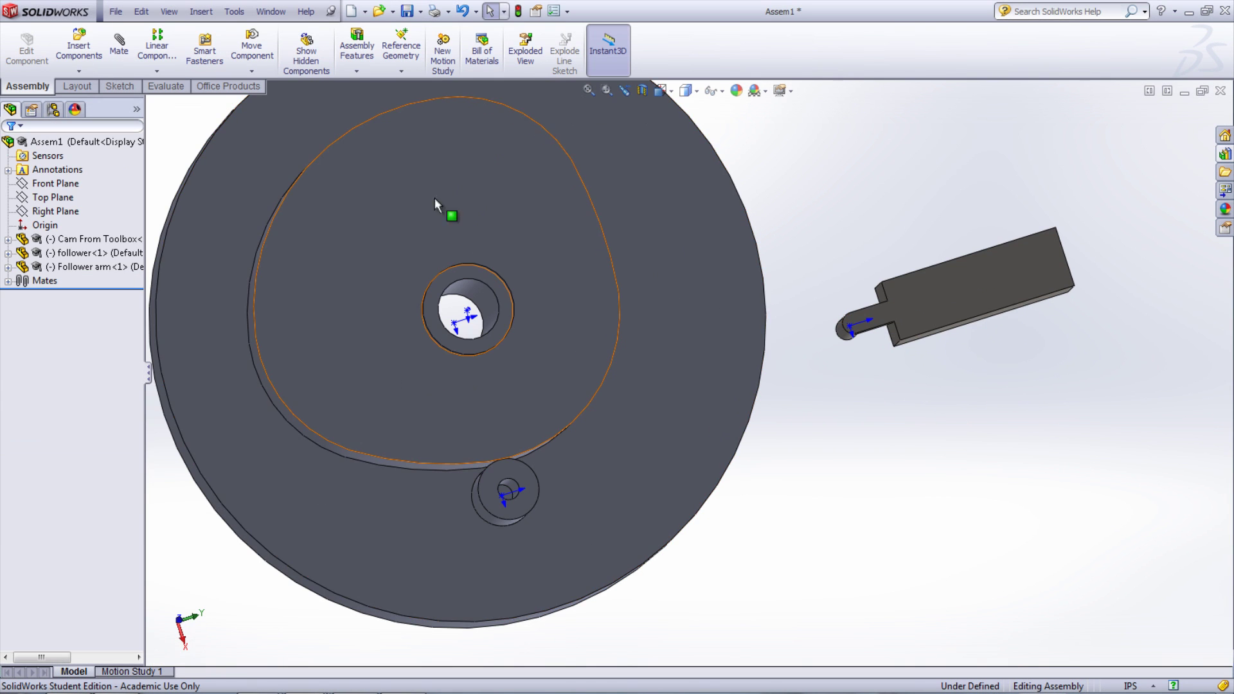
Mate the arm's Right Plane coincident to the assembly Top Plane, then spin the cam to test
{"action": "left_click", "coordinate": [119, 48]}
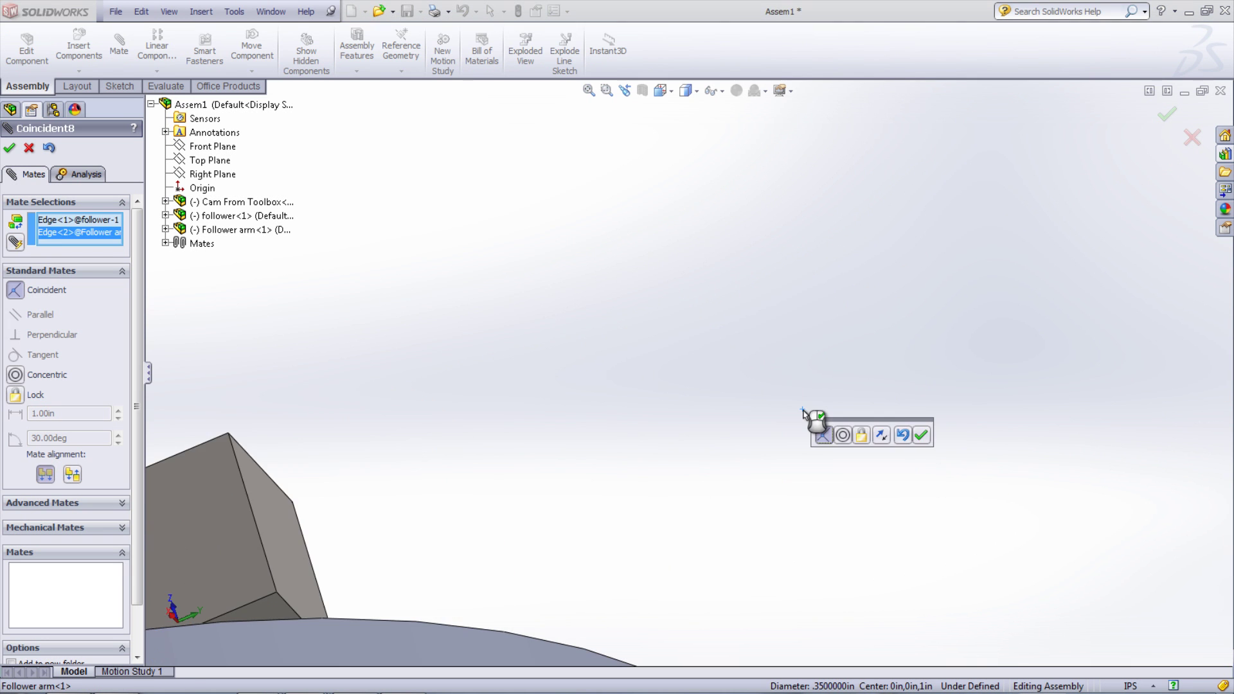
{"action": "left_click", "coordinate": [164, 230]}
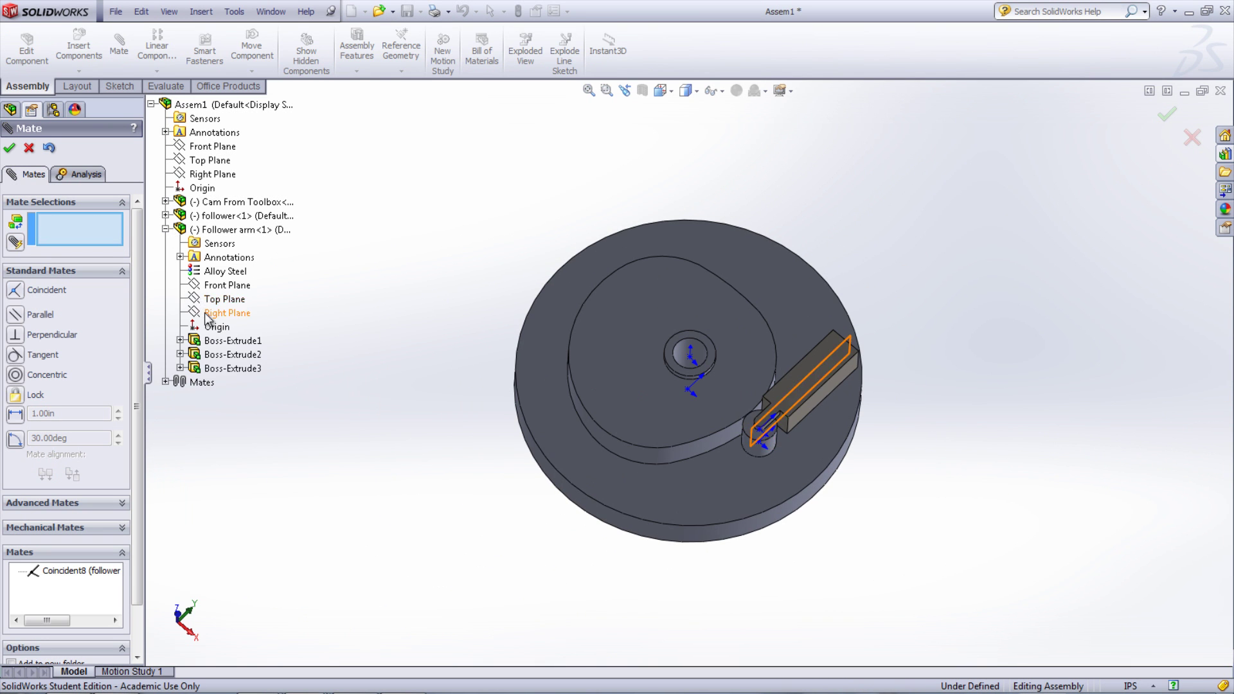
{"action": "left_click", "coordinate": [227, 313]}
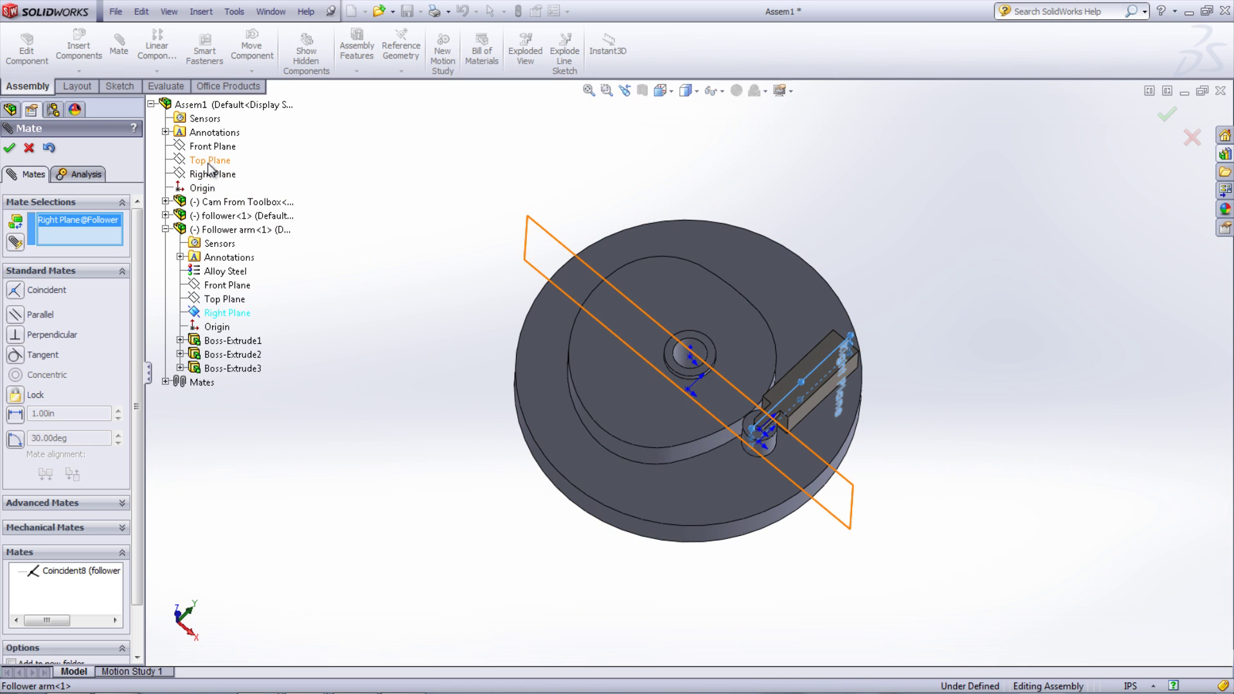
{"action": "left_click", "coordinate": [210, 162]}
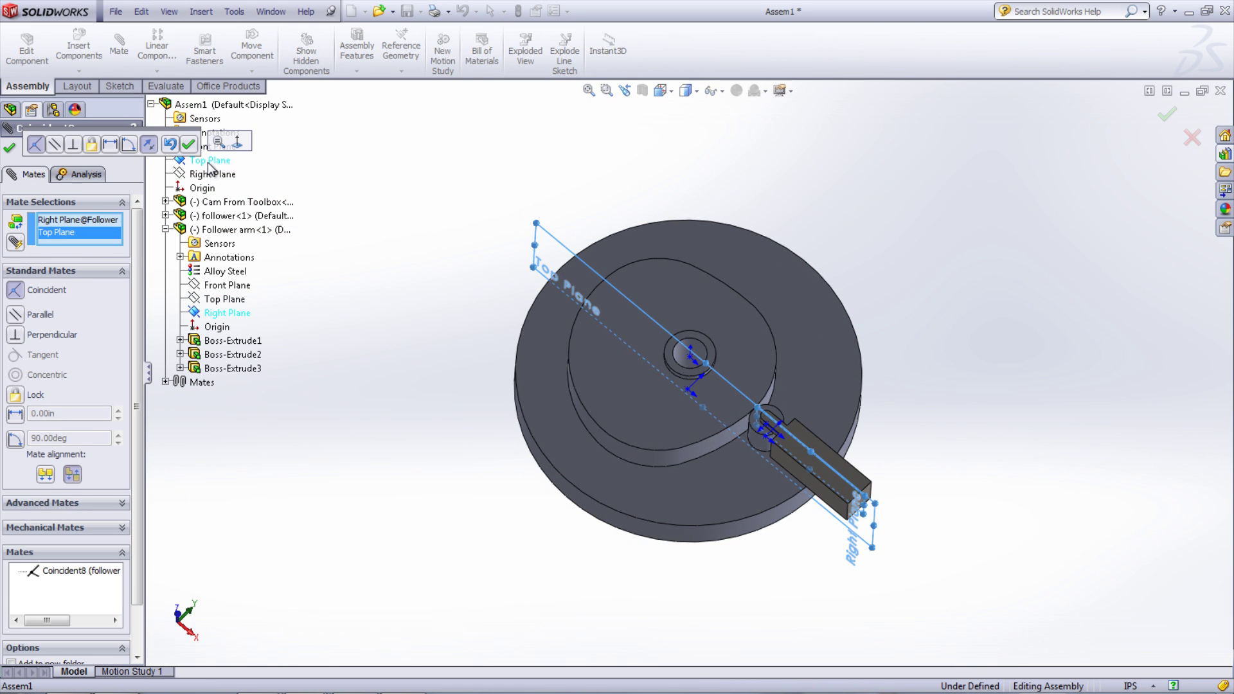
{"action": "left_click", "coordinate": [189, 142]}
{"action": "left_click", "coordinate": [680, 411]}
{"action": "mouse_move", "coordinate": [590, 307]}
{"action": "left_mouse_down"}
{"action": "mouse_move", "coordinate": [772, 312]}
{"action": "mouse_move", "coordinate": [734, 483]}
{"action": "mouse_move", "coordinate": [676, 271]}
{"action": "mouse_move", "coordinate": [759, 375]}
{"action": "mouse_move", "coordinate": [698, 446]}
{"action": "left_mouse_up"}
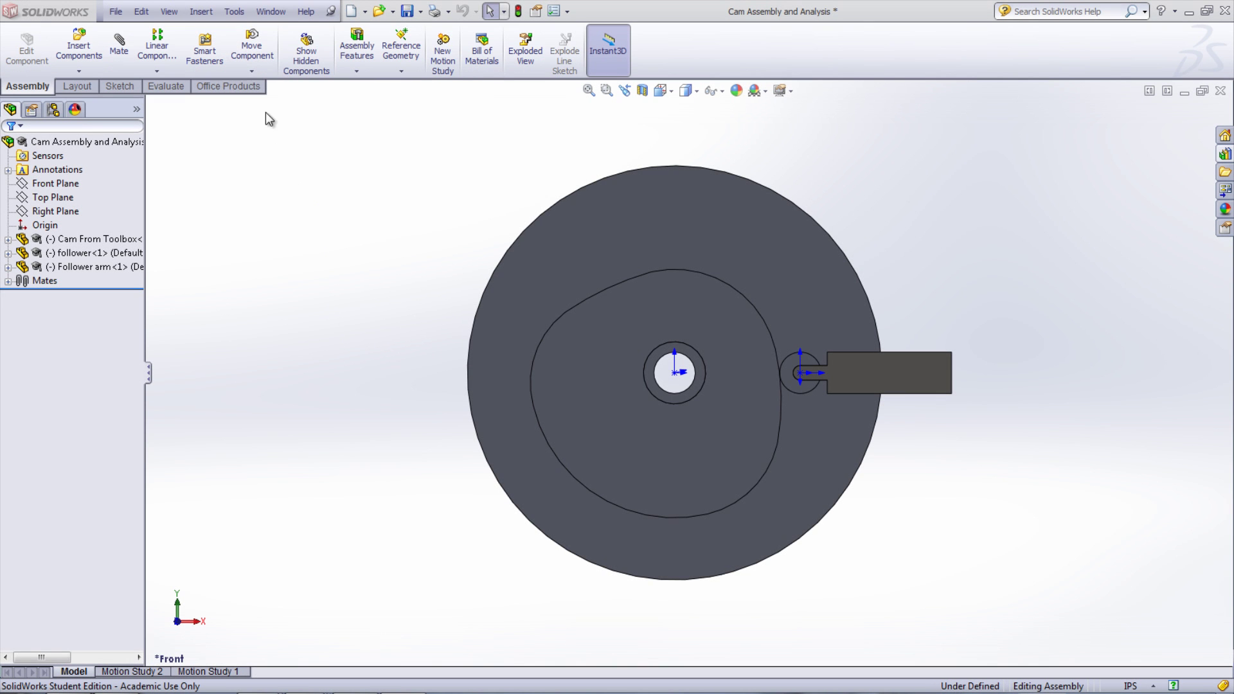
Enable SolidWorks Motion under Active Add-ins in Tools > Add-Ins
{"action": "left_click", "coordinate": [234, 11]}
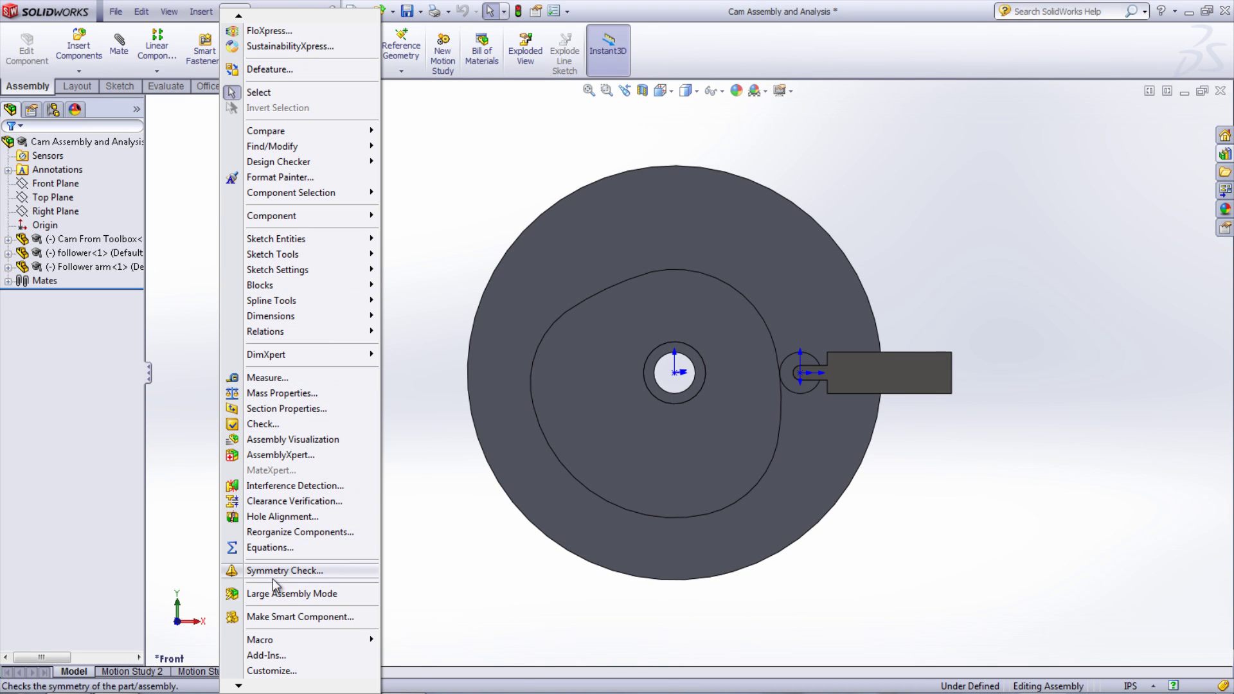
{"action": "left_click", "coordinate": [267, 655]}
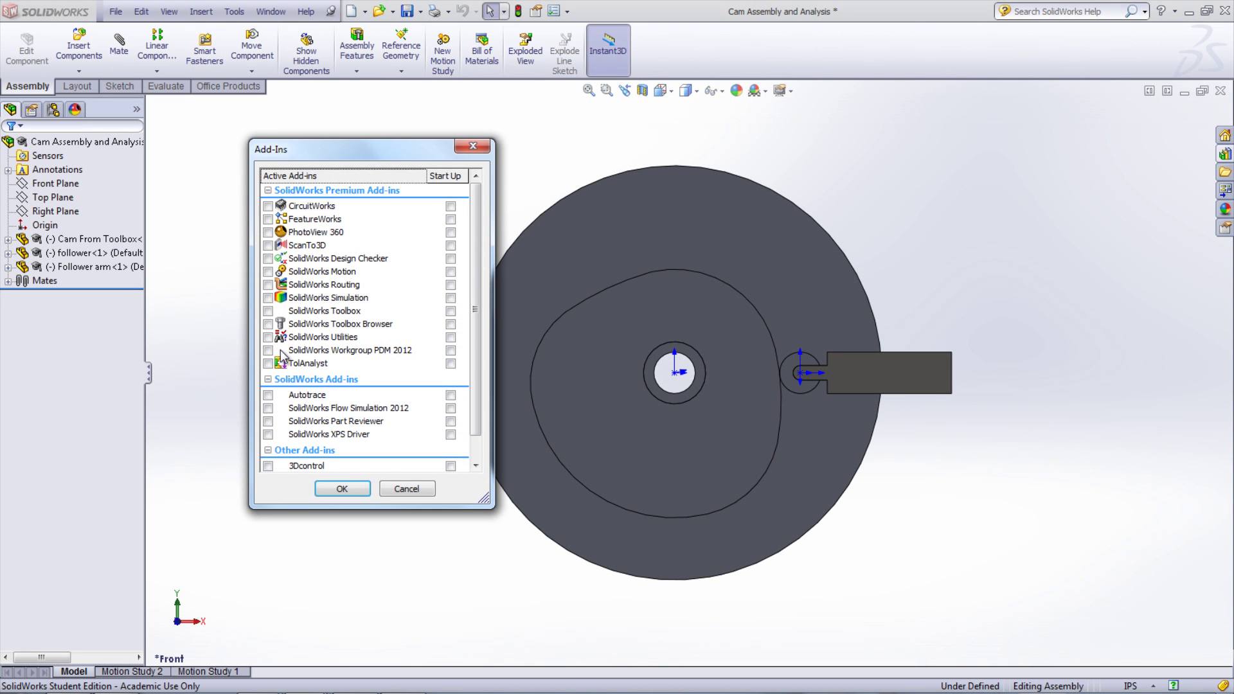
{"action": "left_click", "coordinate": [268, 271]}
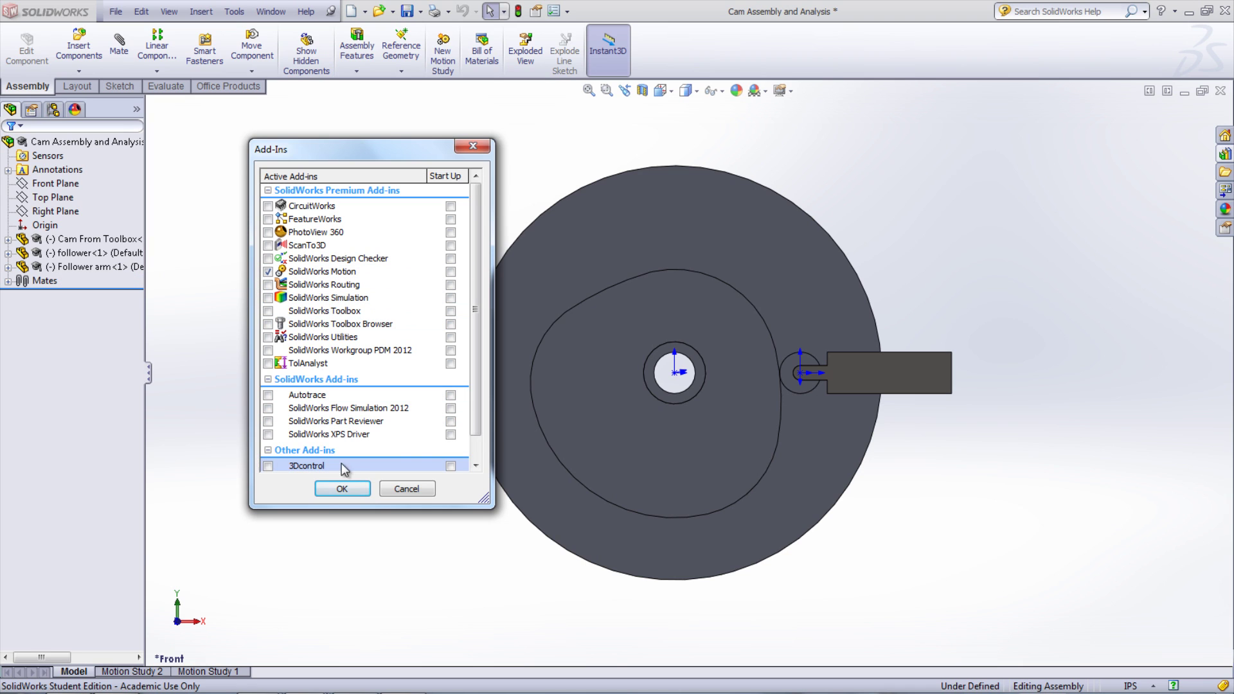
{"action": "left_click", "coordinate": [341, 489]}
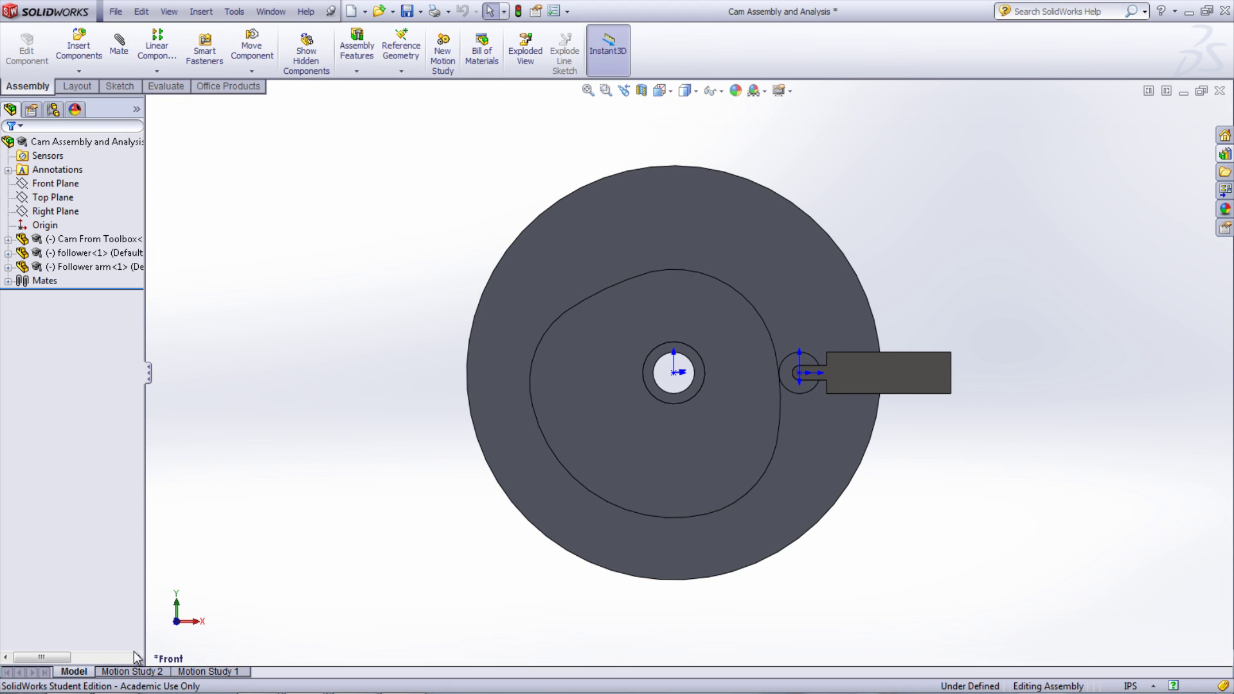
Set Motion Study 2's study type to Motion Analysis
{"action": "left_click", "coordinate": [132, 671]}
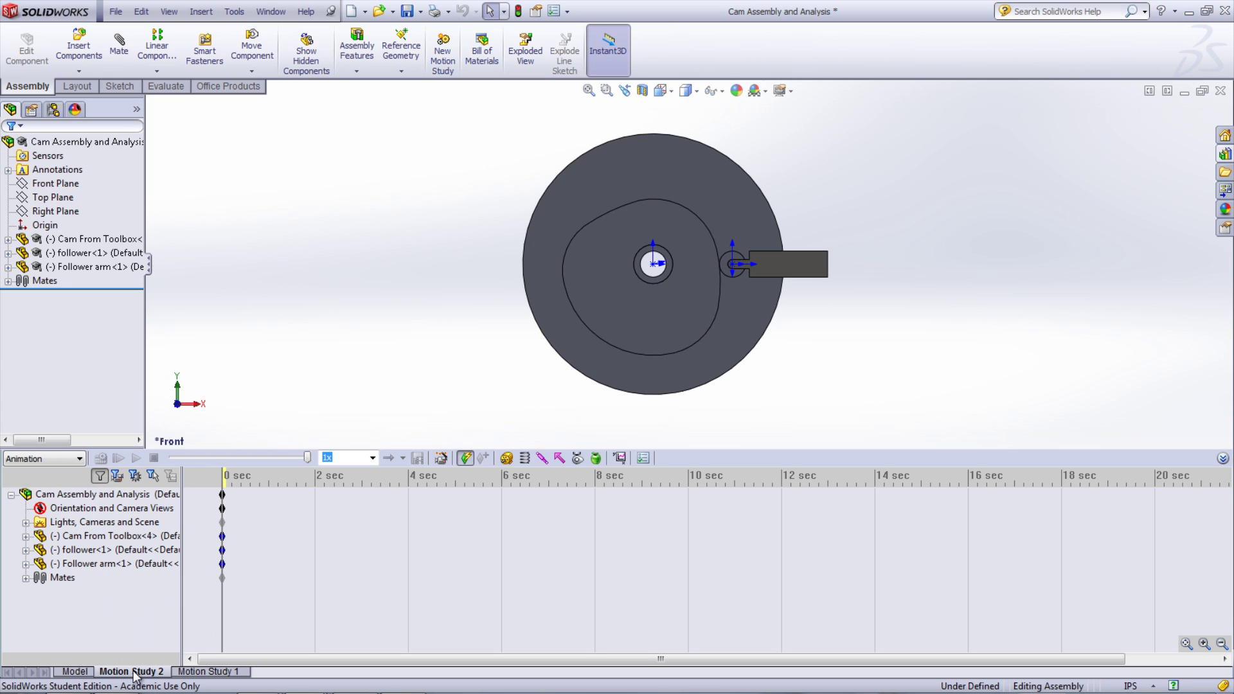
{"action": "left_click", "coordinate": [80, 459]}
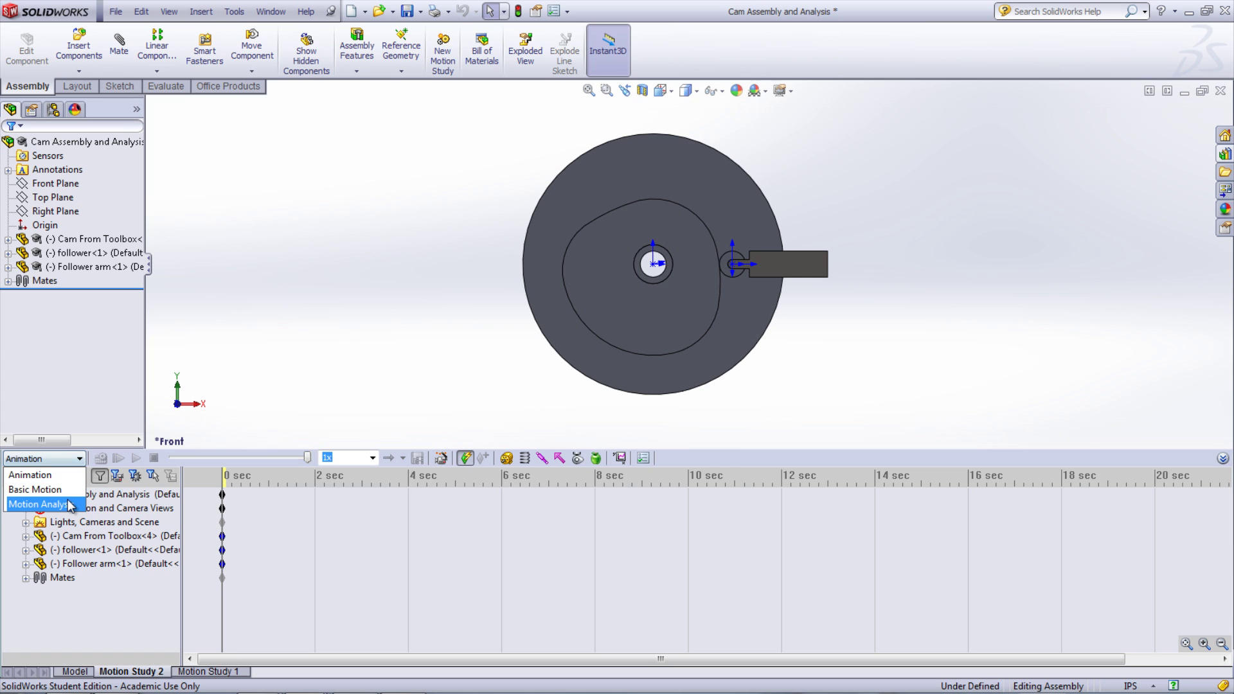
{"action": "left_click", "coordinate": [39, 504]}
{"action": "left_click", "coordinate": [91, 494]}
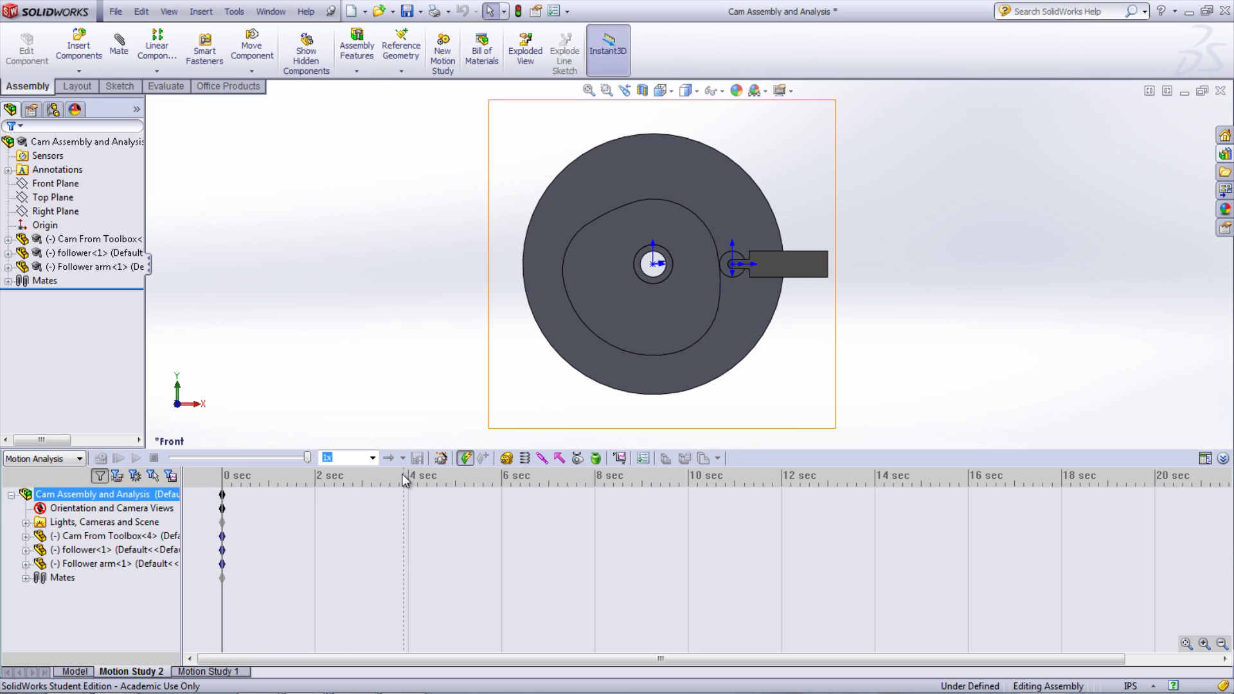
Add a constant-speed rotary motor on the cam's central circular edge
{"action": "left_click", "coordinate": [508, 459]}
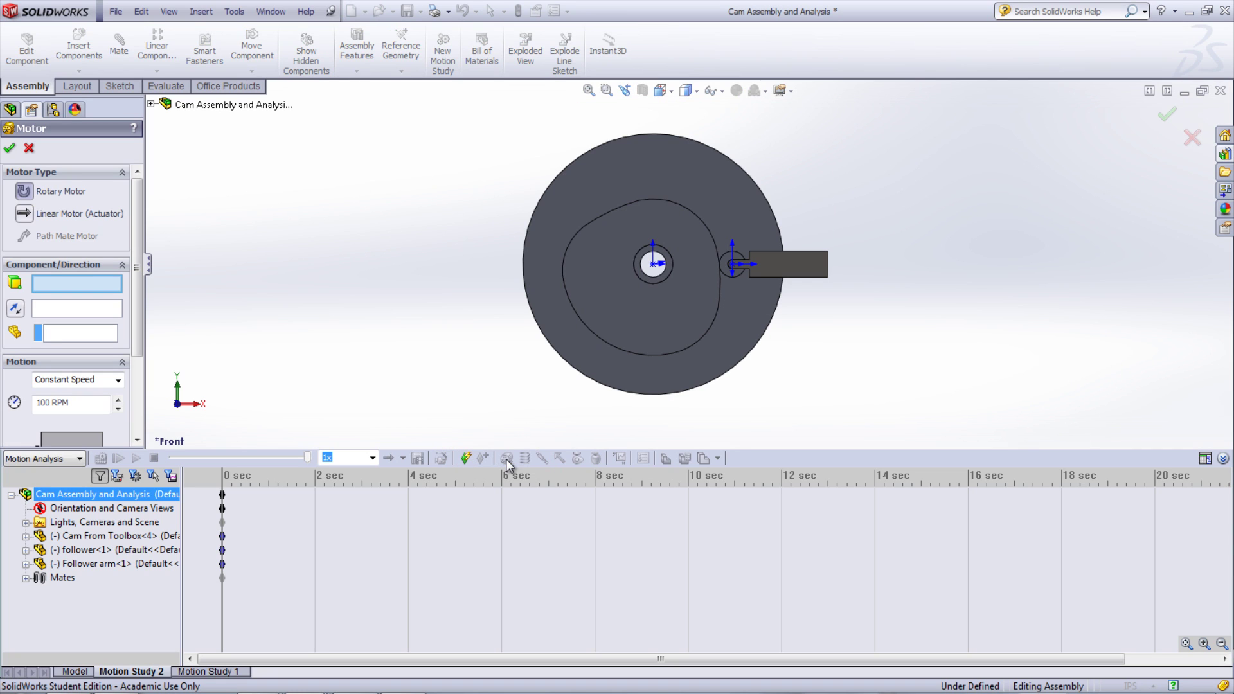
{"action": "left_click", "coordinate": [661, 275]}
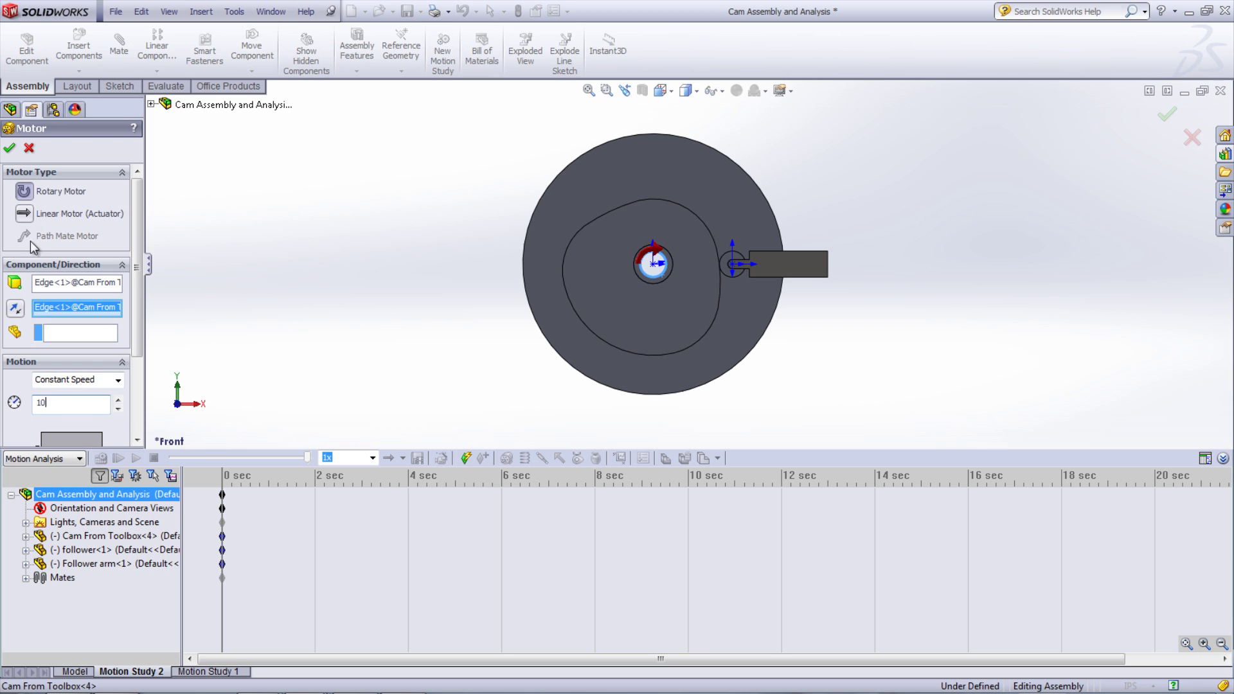
{"action": "left_click", "coordinate": [13, 150]}
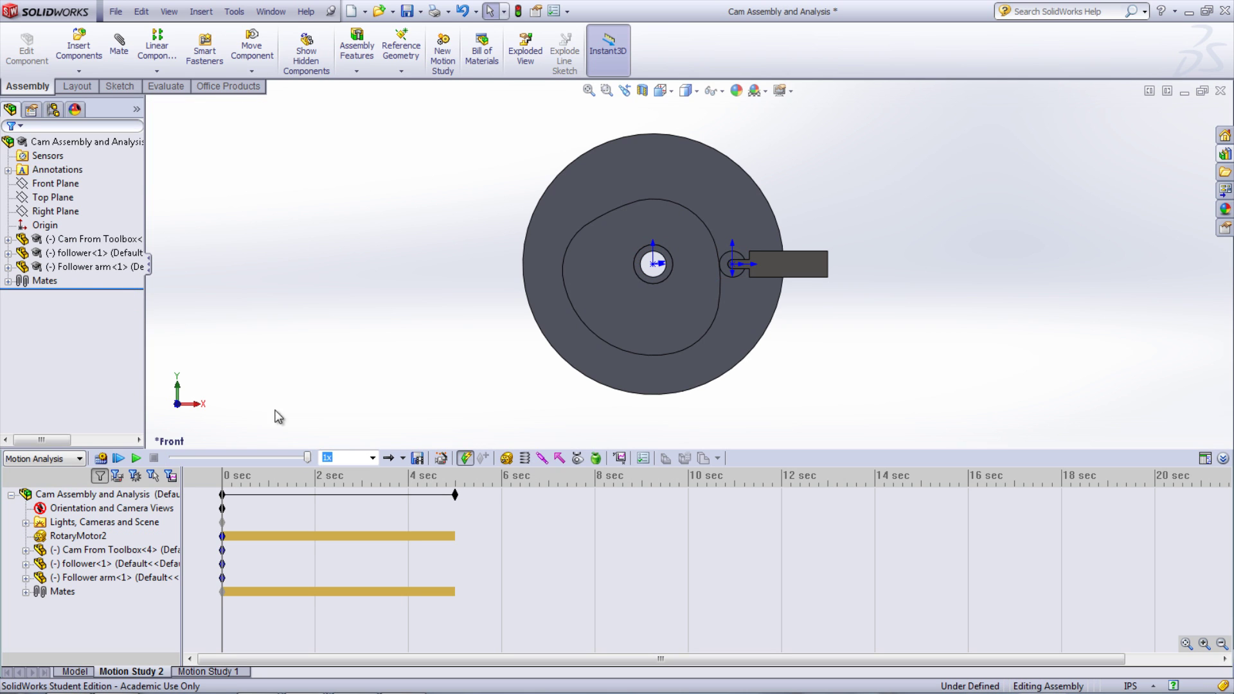
Extend the study end time from about 4.7 s to 6 s and calculate the motion
{"action": "left_click", "coordinate": [448, 495]}
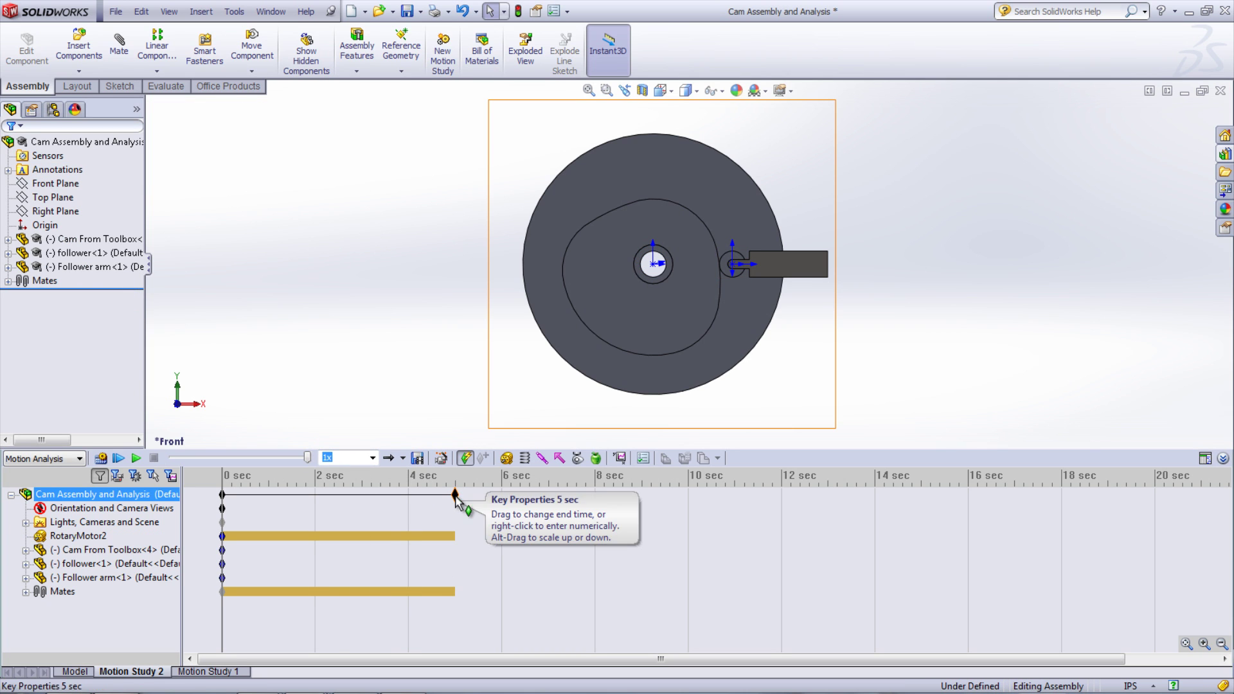
{"action": "left_click_drag", "start_coordinate": [455, 495], "coordinate": [502, 495]}
{"action": "left_click", "coordinate": [102, 460]}
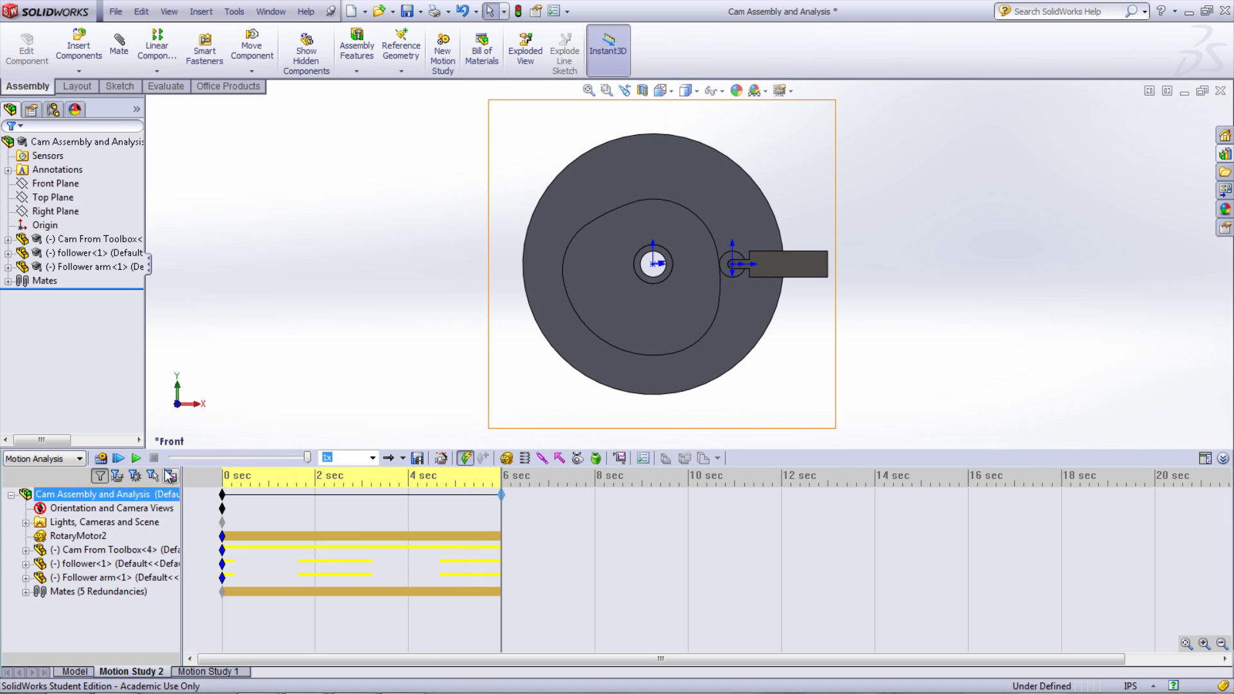
{"action": "left_click", "coordinate": [577, 457]}
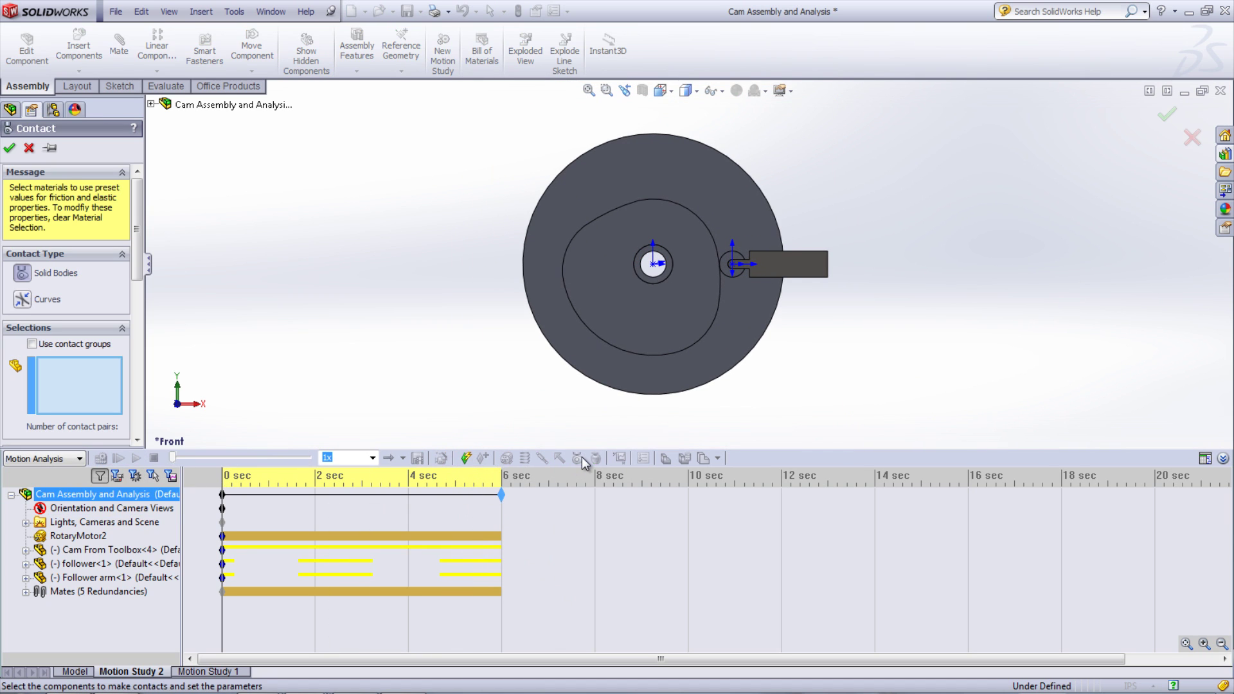
Make the cam and follower contact bodies, both with Steel (Greasy) material
{"action": "left_click", "coordinate": [693, 297]}
{"action": "left_click", "coordinate": [730, 272]}
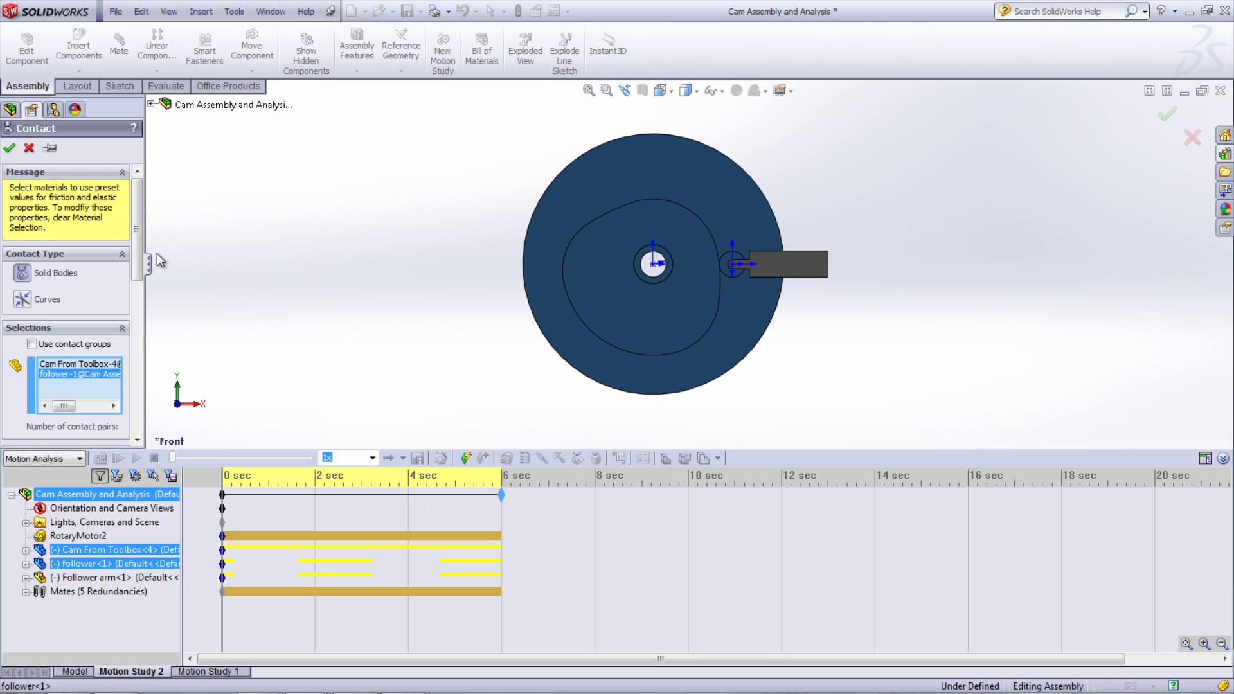
{"action": "scroll", "coordinate": [77, 290], "scroll_direction": "down", "scroll_amount": 5}
{"action": "left_click", "coordinate": [74, 269]}
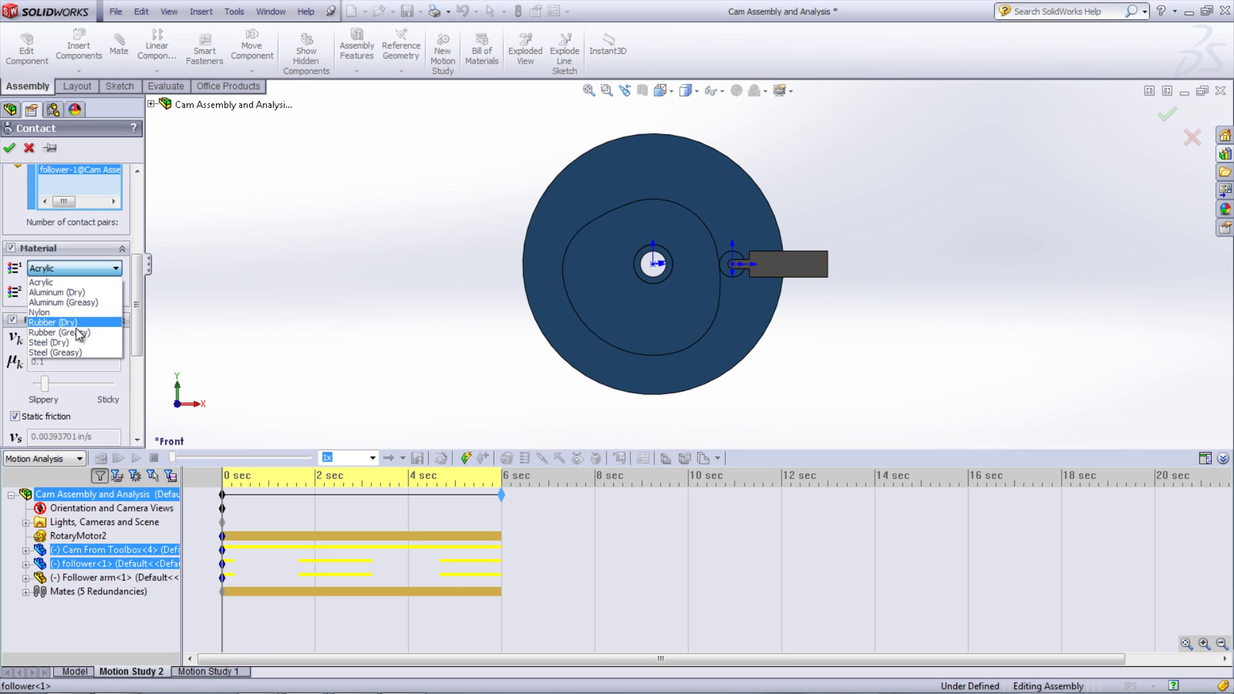
{"action": "left_click", "coordinate": [55, 352]}
{"action": "left_click", "coordinate": [75, 292]}
{"action": "left_click", "coordinate": [55, 376]}
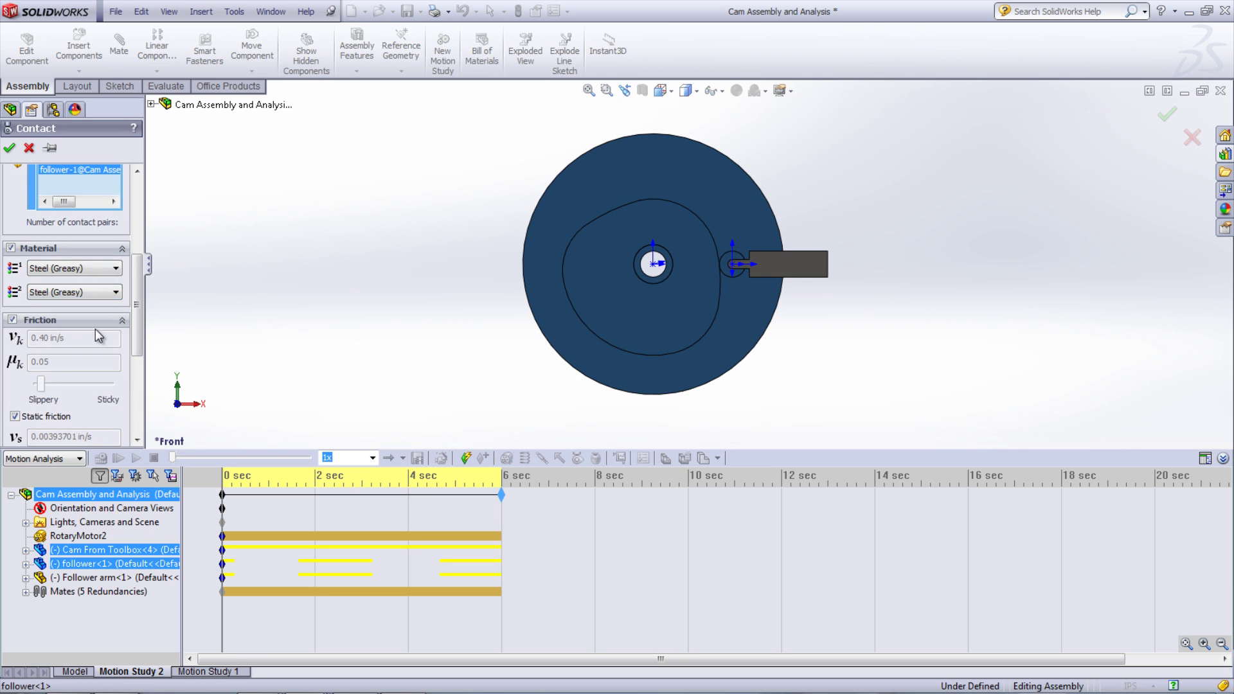
{"action": "scroll", "coordinate": [97, 335], "scroll_direction": "down", "scroll_amount": 6}
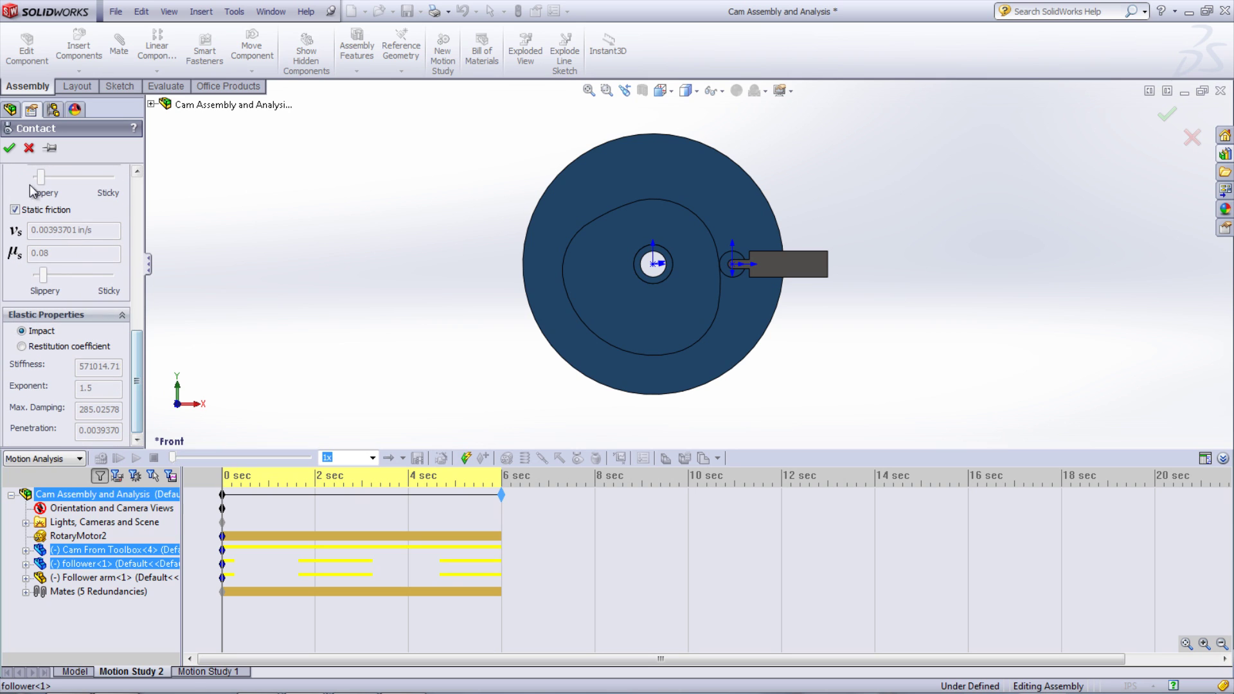
{"action": "left_click", "coordinate": [9, 148]}
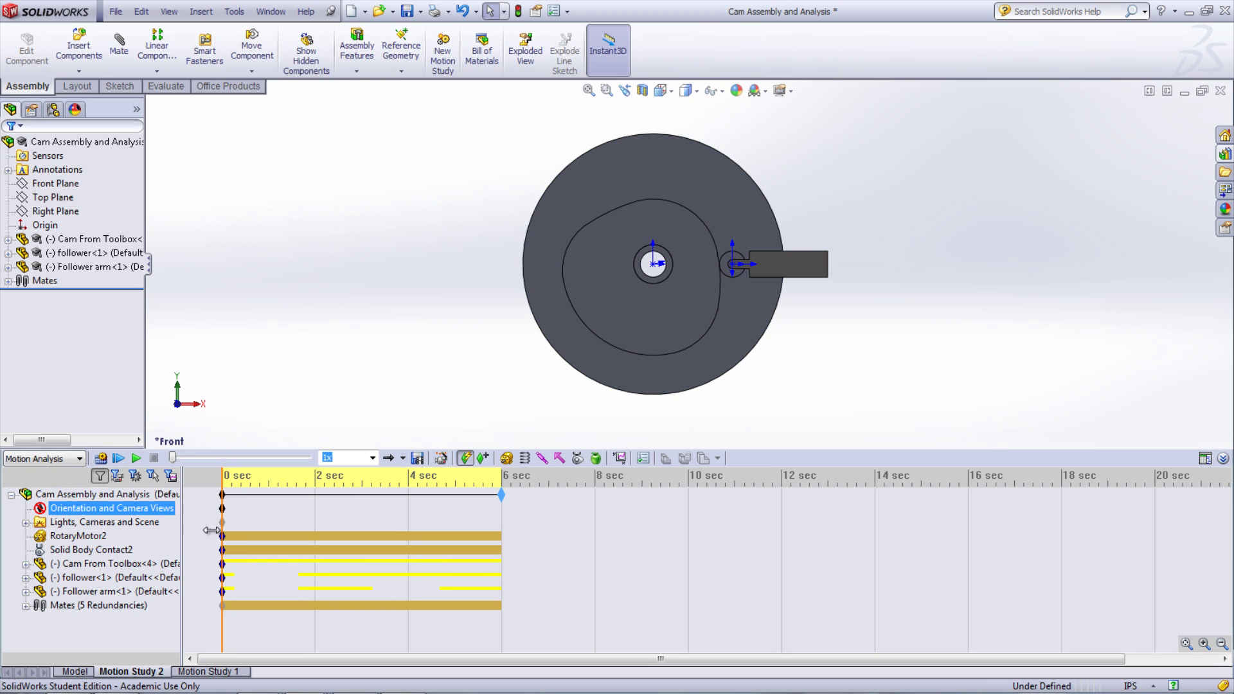
Suppress CamMateTangent1 under Mates in the MotionManager tree, then collapse the tree
{"action": "left_click", "coordinate": [26, 606]}
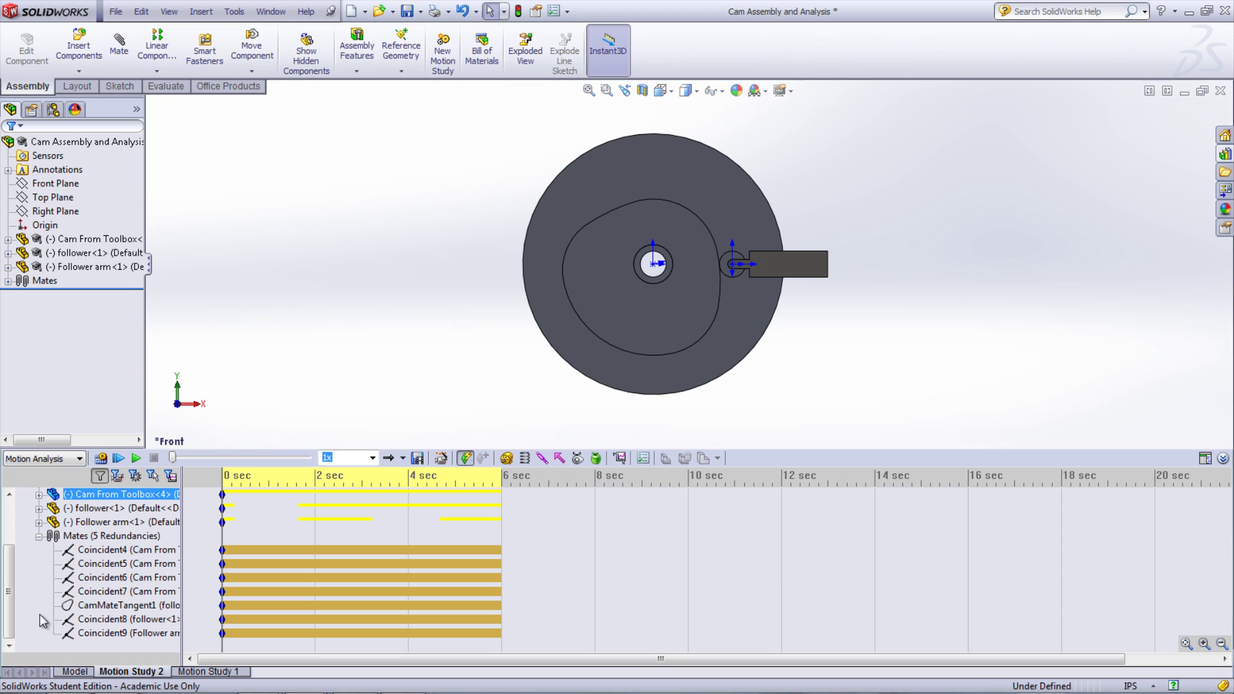
{"action": "right_click", "coordinate": [84, 609]}
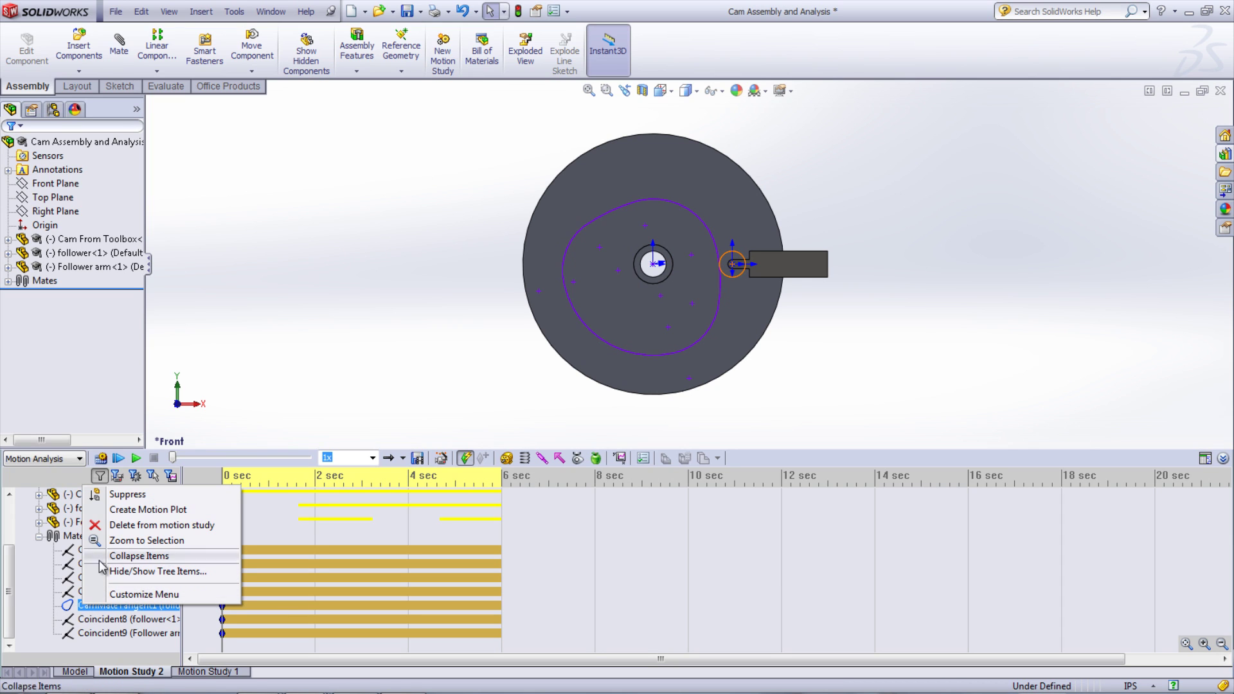
{"action": "left_click", "coordinate": [125, 495]}
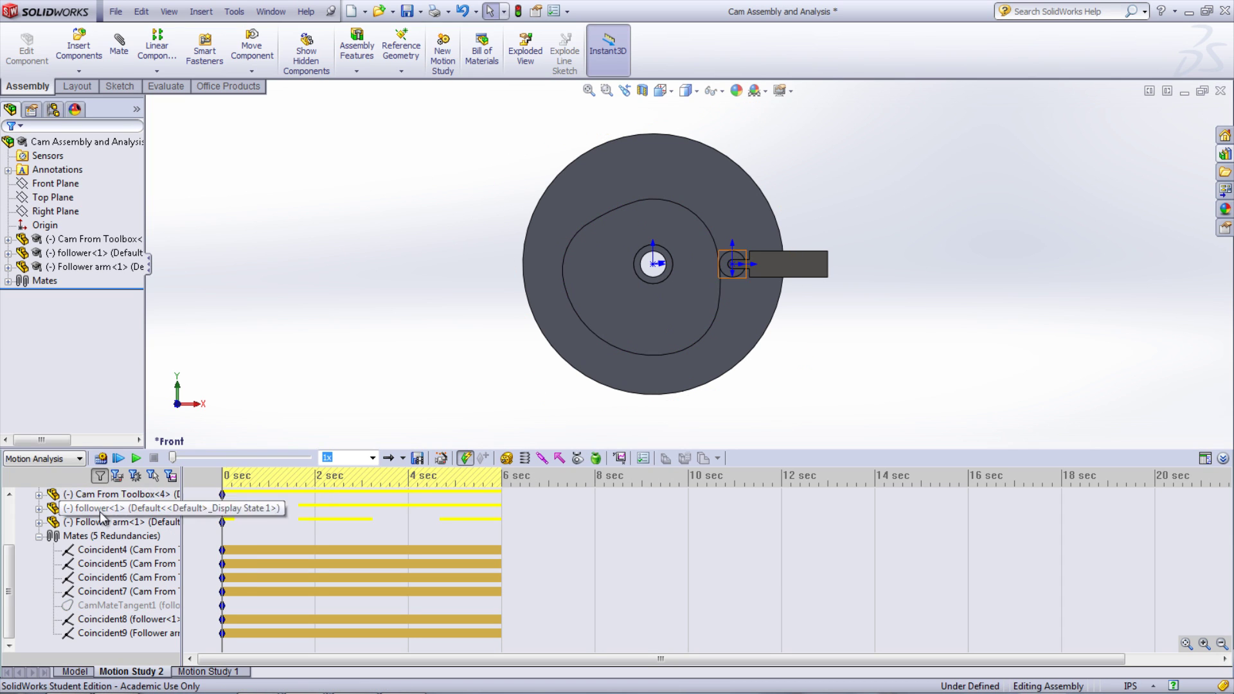
{"action": "left_click", "coordinate": [77, 536]}
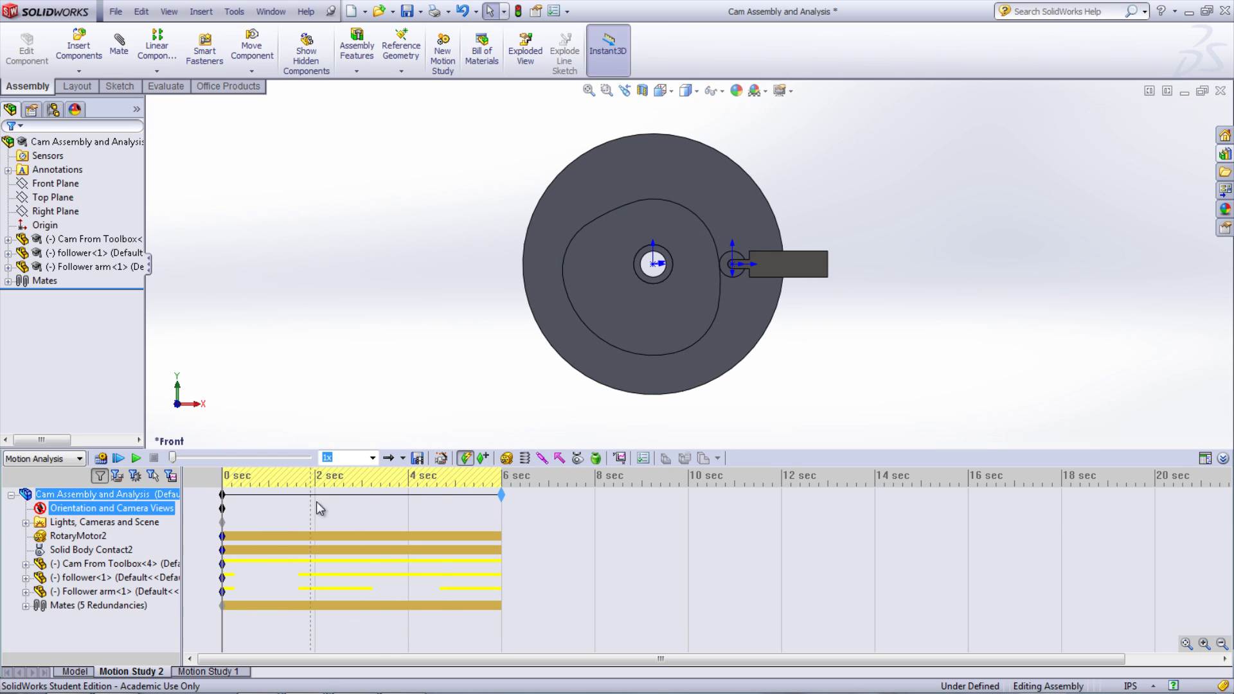
Create a linear spring from the origin to the follower arm corner and recalculate the study
{"action": "left_click", "coordinate": [527, 458]}
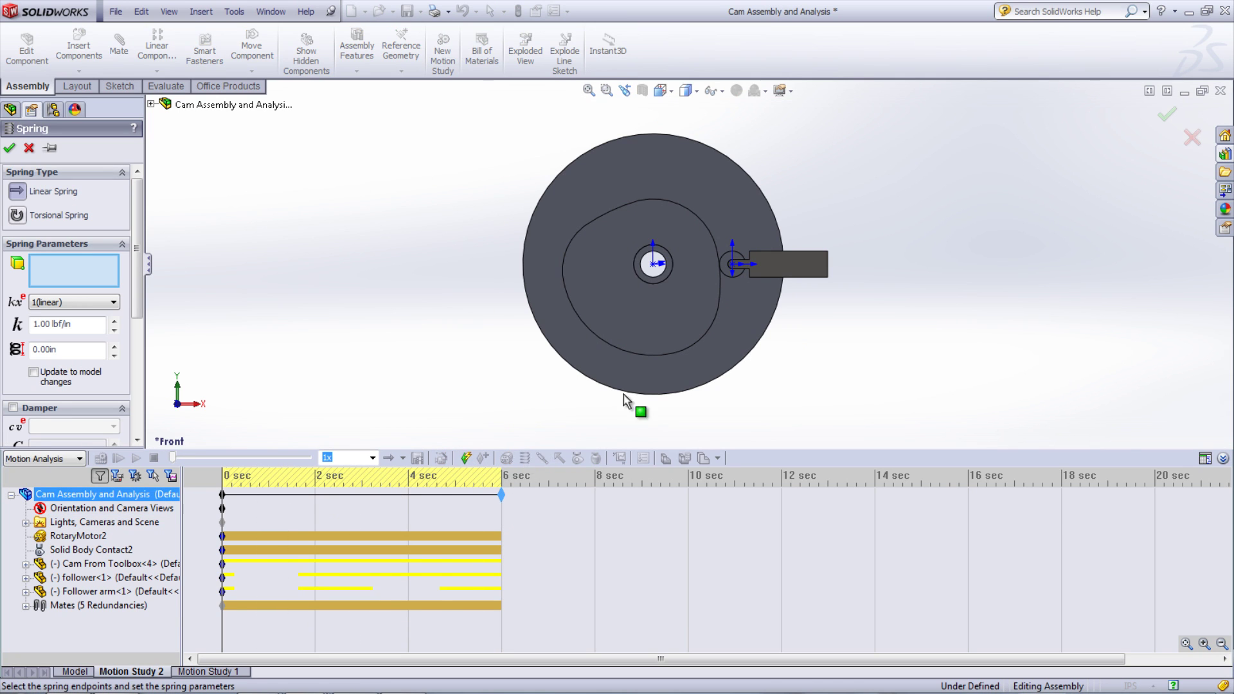
{"action": "left_click", "coordinate": [829, 259]}
{"action": "left_click", "coordinate": [655, 264]}
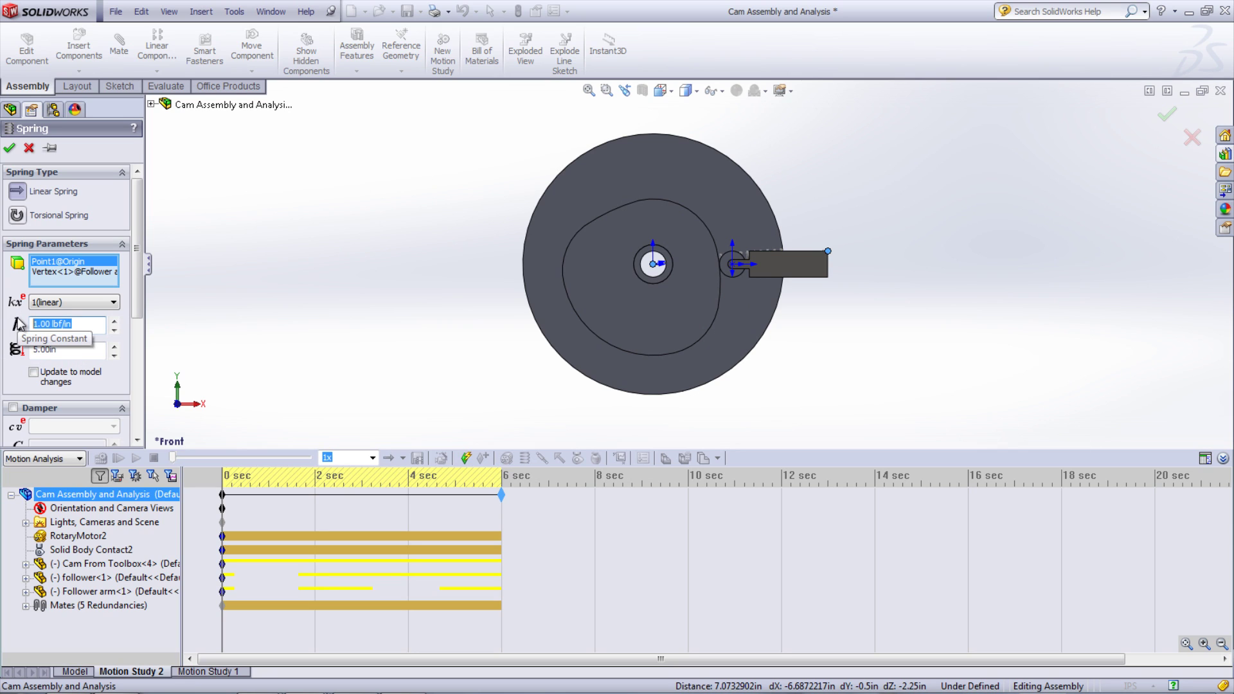
{"action": "left_click", "coordinate": [68, 324]}
{"action": "type", "text": "1"}
{"action": "key", "text": "Return"}
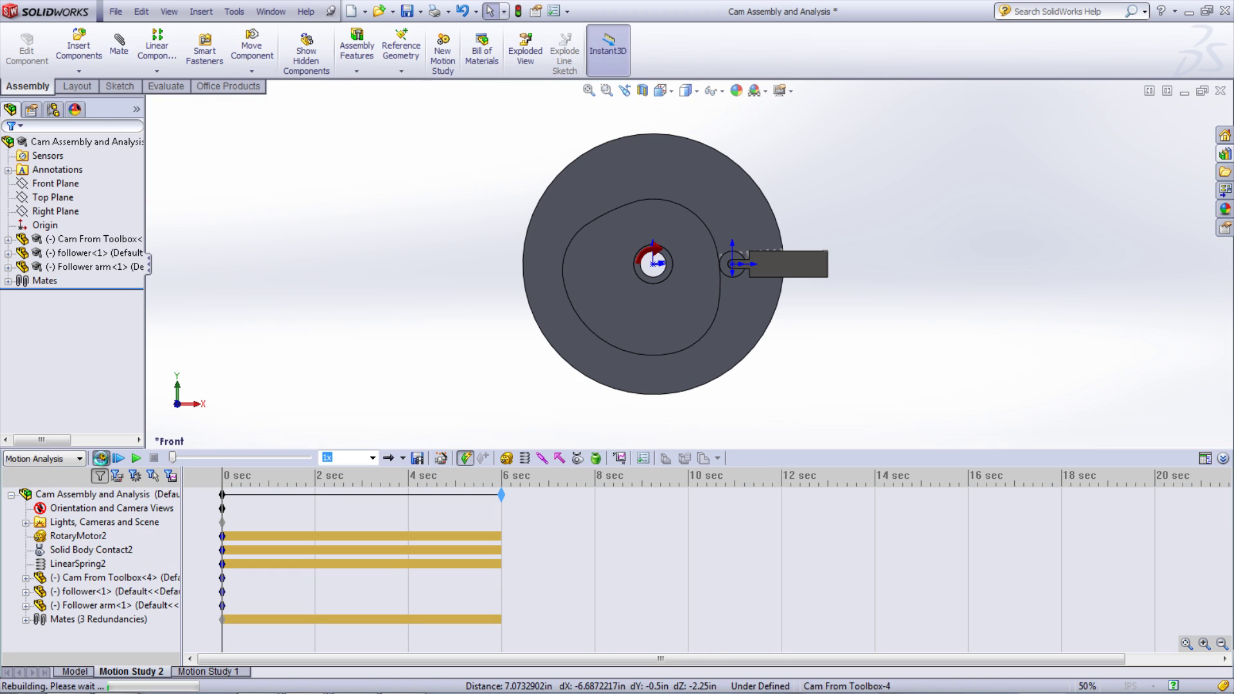
{"action": "left_click", "coordinate": [101, 461]}
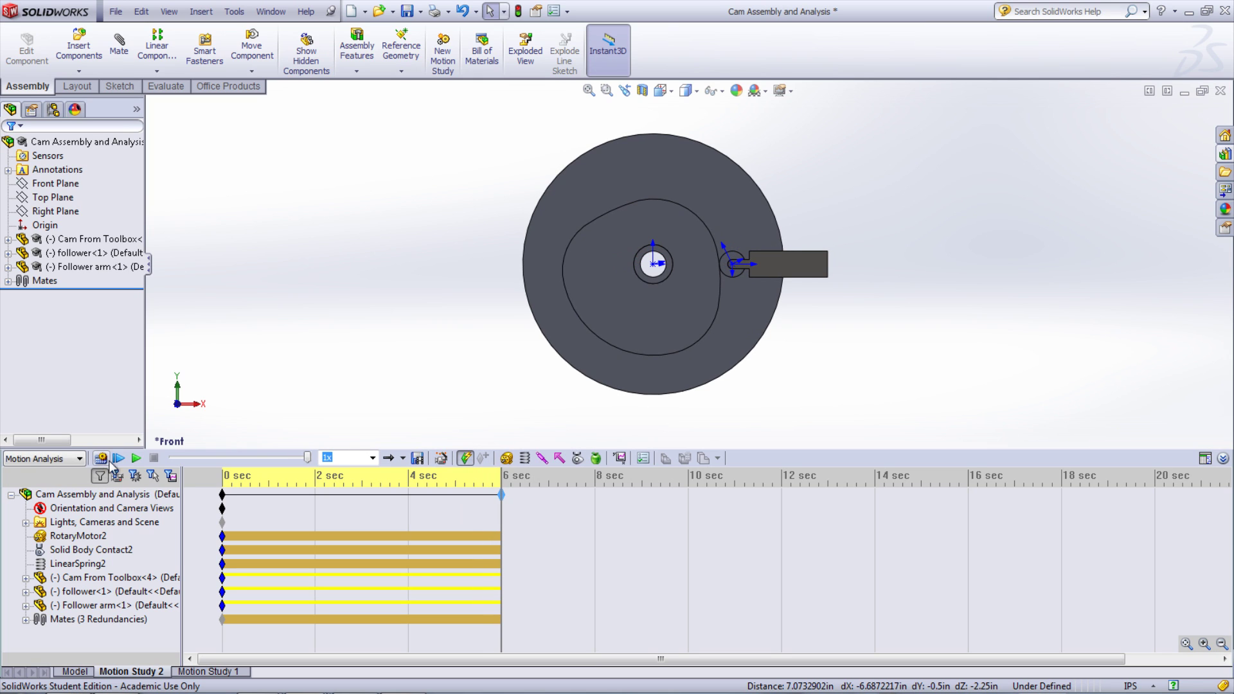
Plot the X-component Linear Velocity of the follower arm corner vertex, then close the graph
{"action": "left_click", "coordinate": [620, 460]}
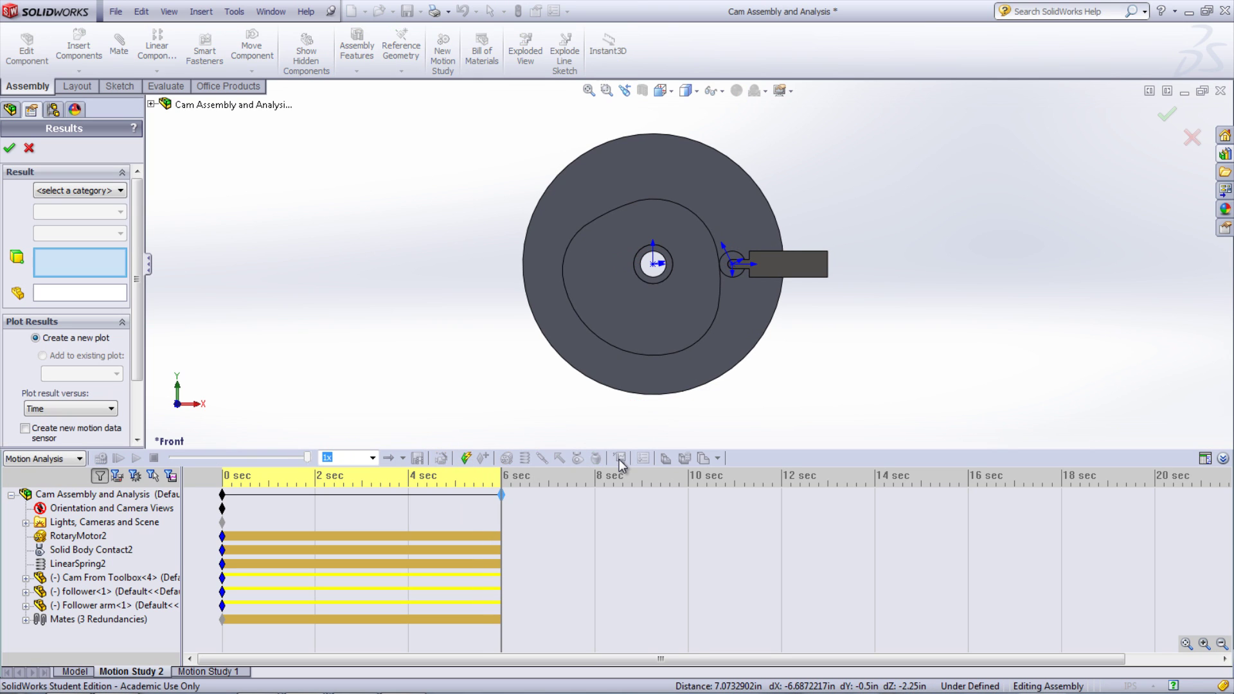
{"action": "left_click", "coordinate": [79, 191]}
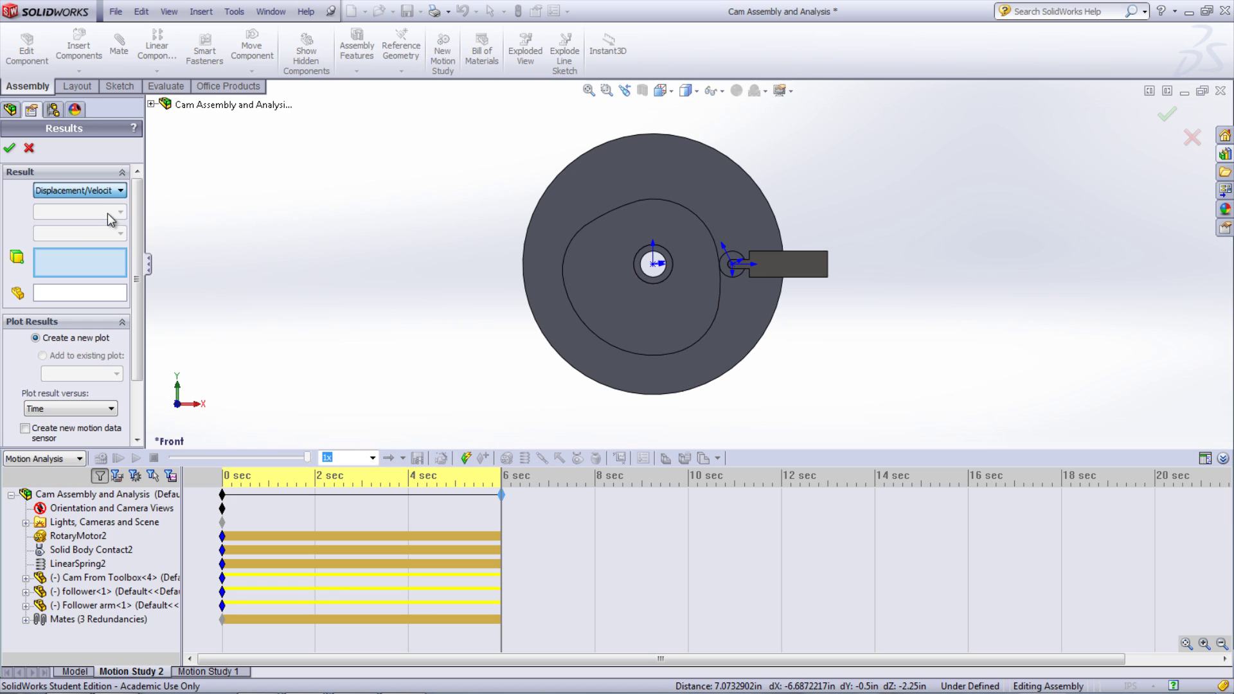
{"action": "left_click", "coordinate": [79, 211]}
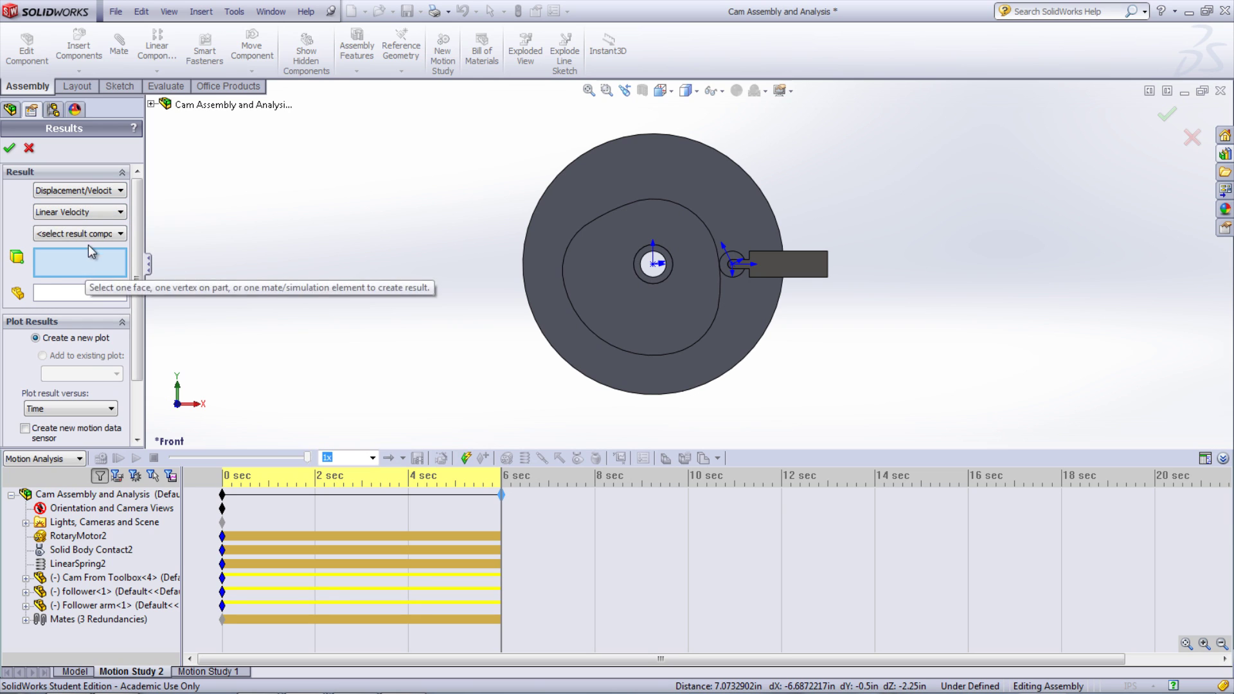
{"action": "left_click", "coordinate": [79, 234]}
{"action": "left_click", "coordinate": [72, 247]}
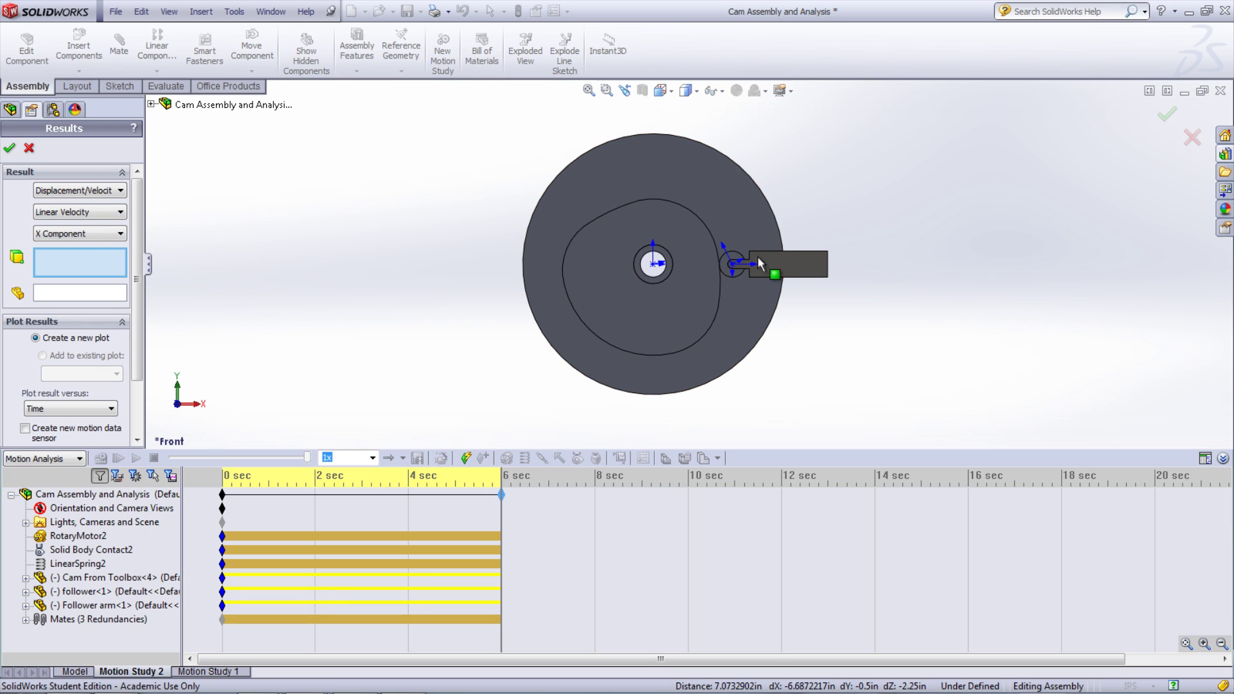
{"action": "left_click", "coordinate": [828, 252]}
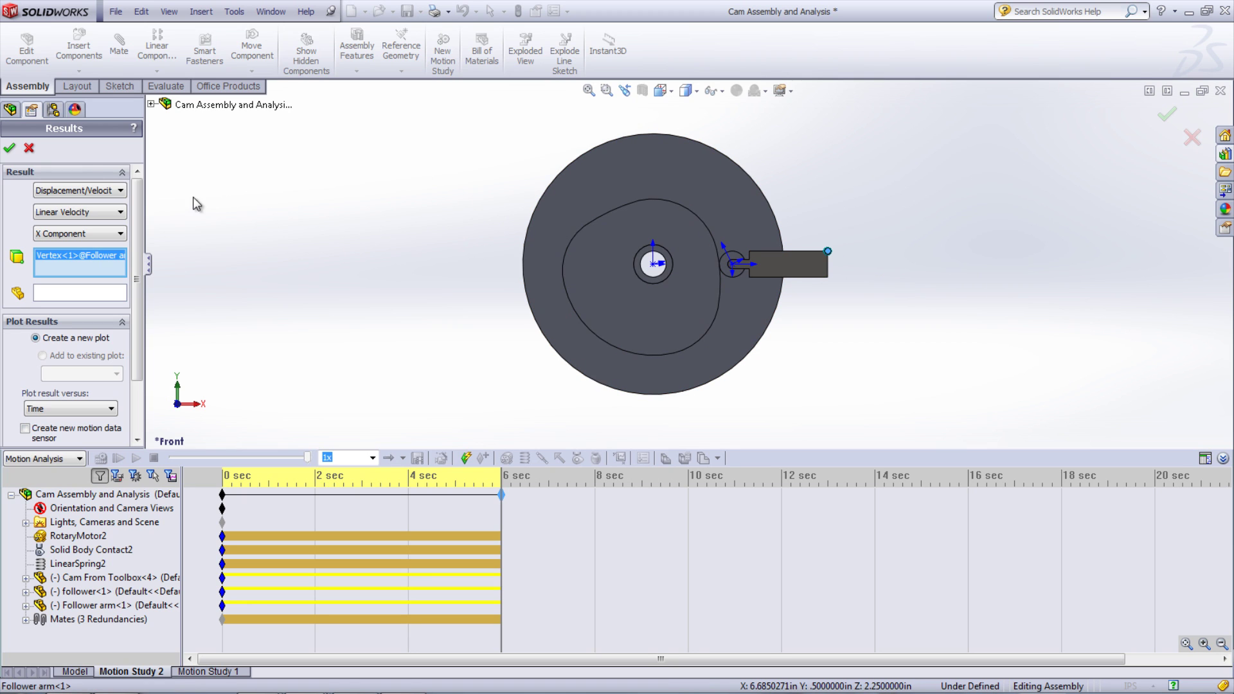
{"action": "left_click", "coordinate": [10, 147]}
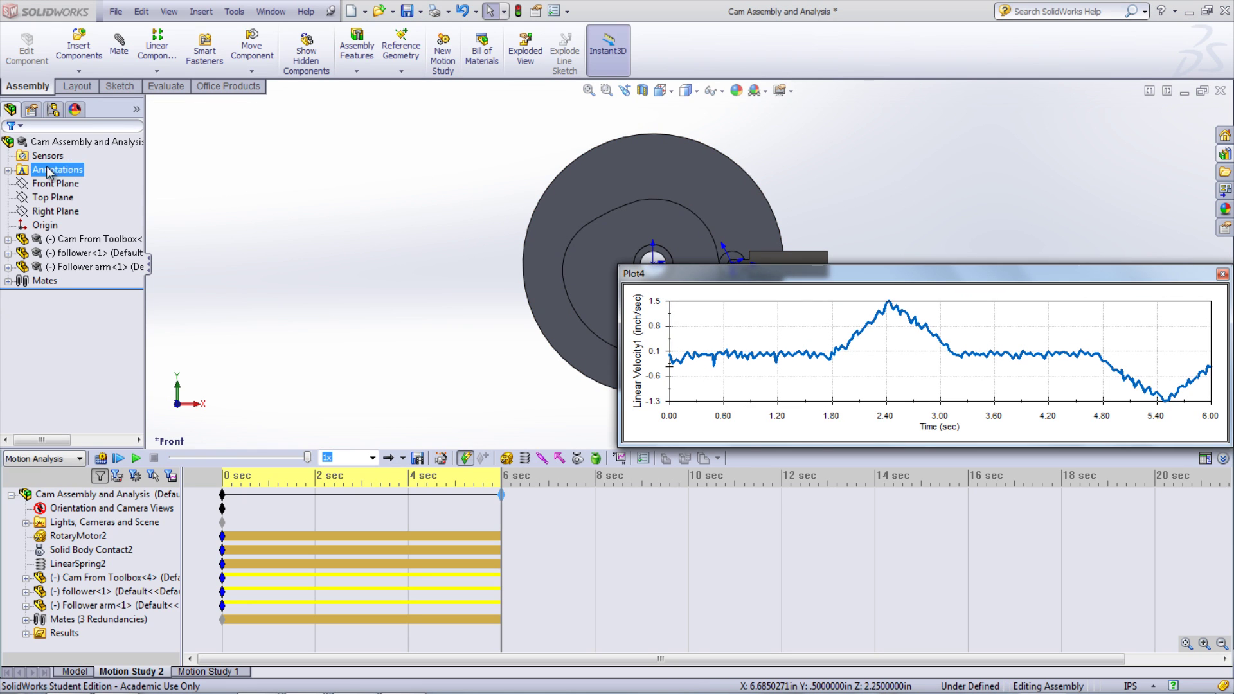
{"action": "left_click", "coordinate": [1221, 274]}
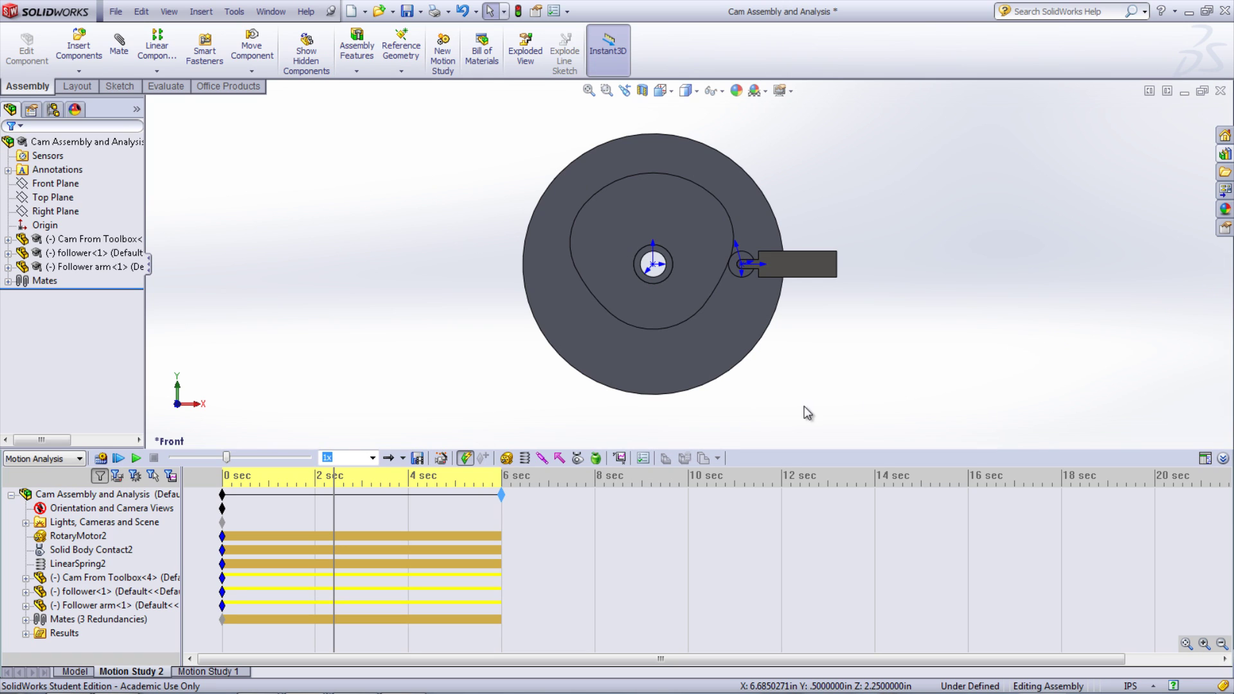
{"action": "left_click", "coordinate": [640, 459]}
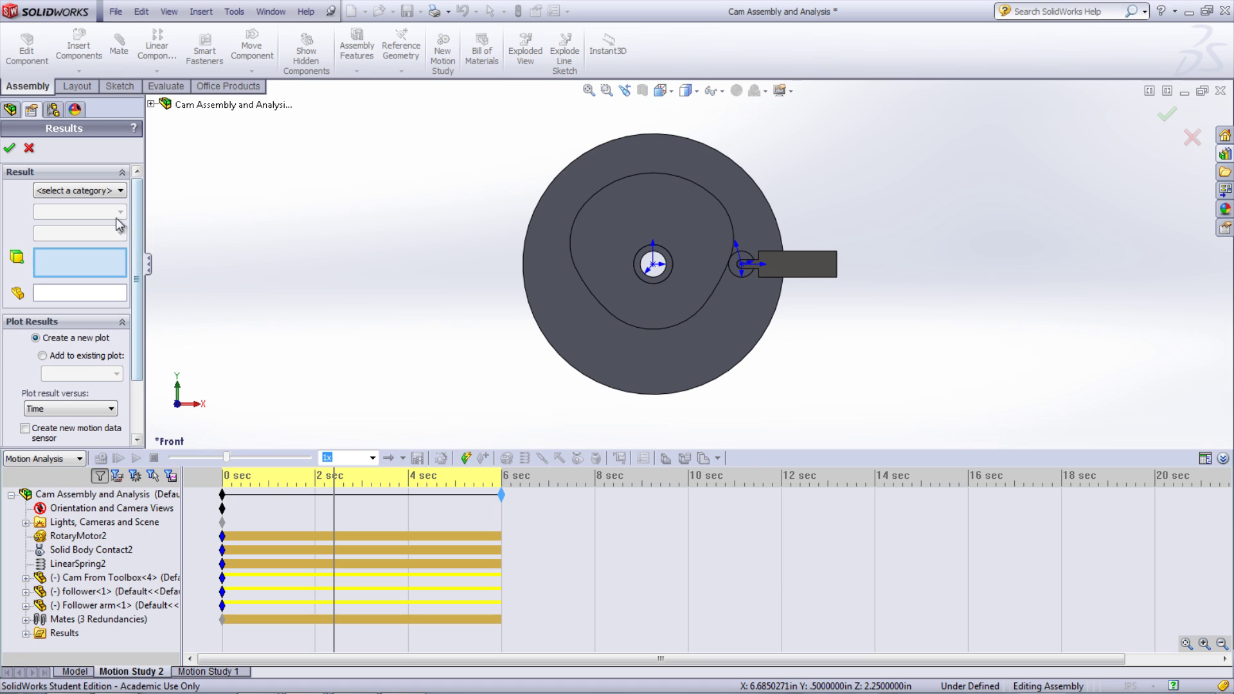
Create a Trace Path result on a cam profile vertex and expand Results to show Plot5
{"action": "left_click", "coordinate": [97, 192]}
{"action": "left_click", "coordinate": [95, 214]}
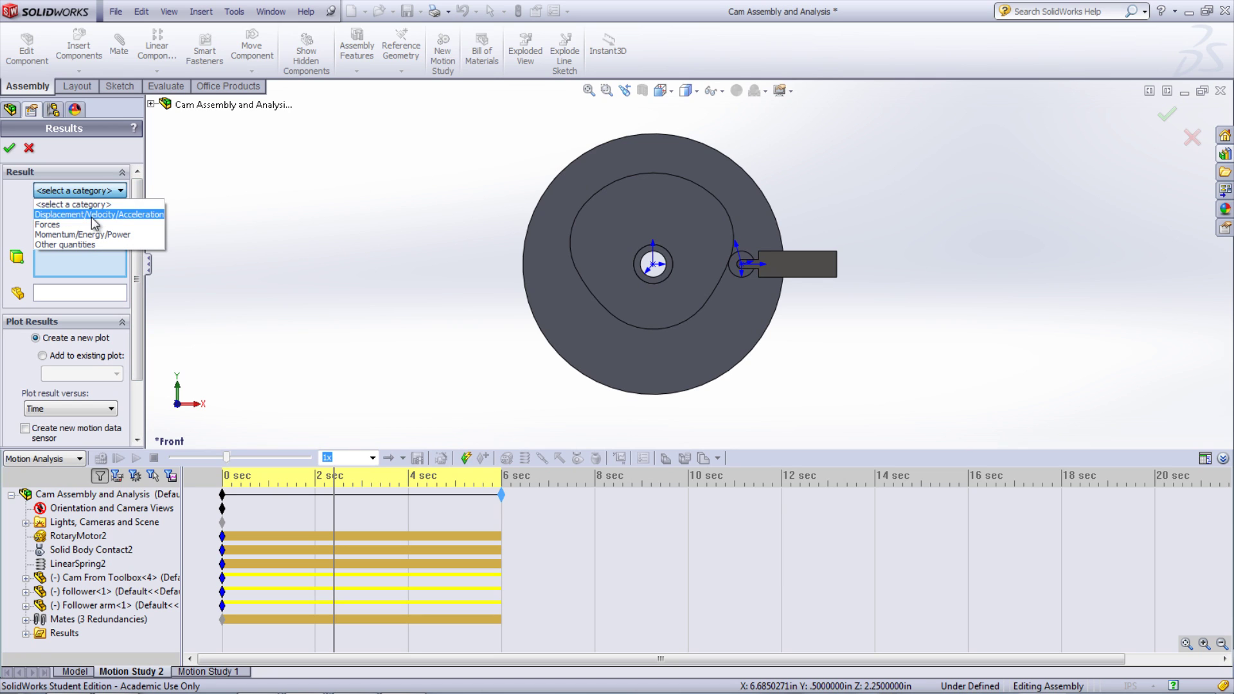
{"action": "left_click", "coordinate": [91, 213]}
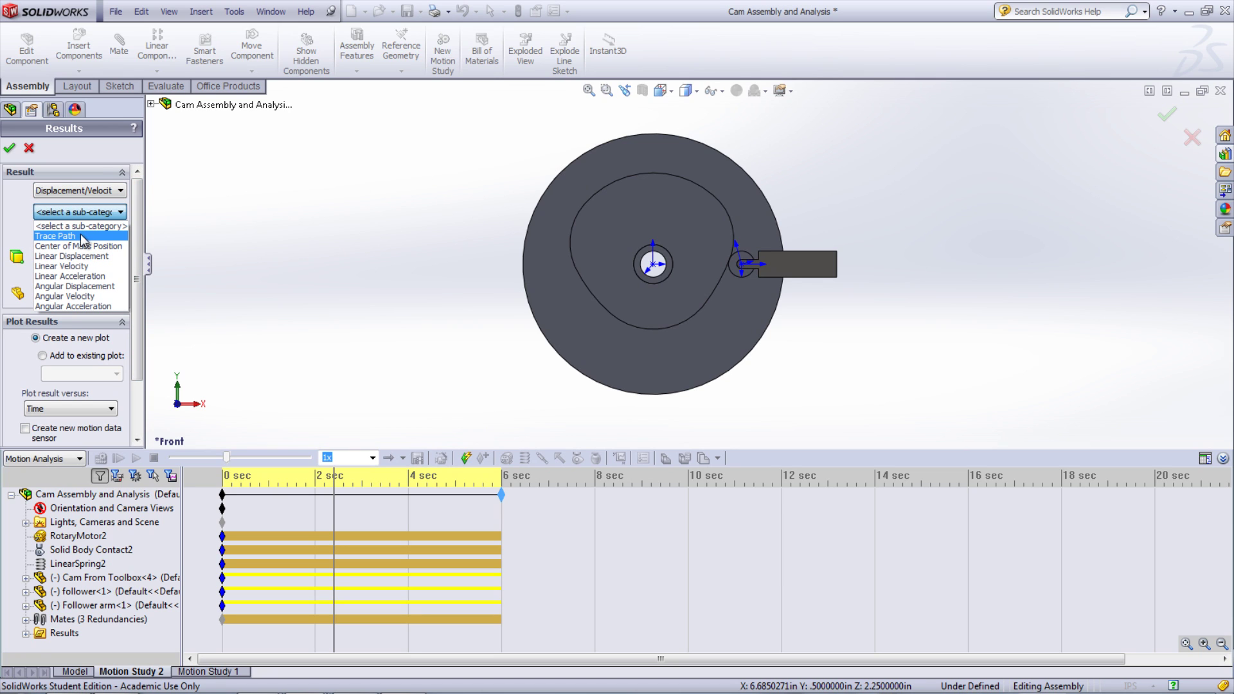
{"action": "left_click", "coordinate": [80, 234]}
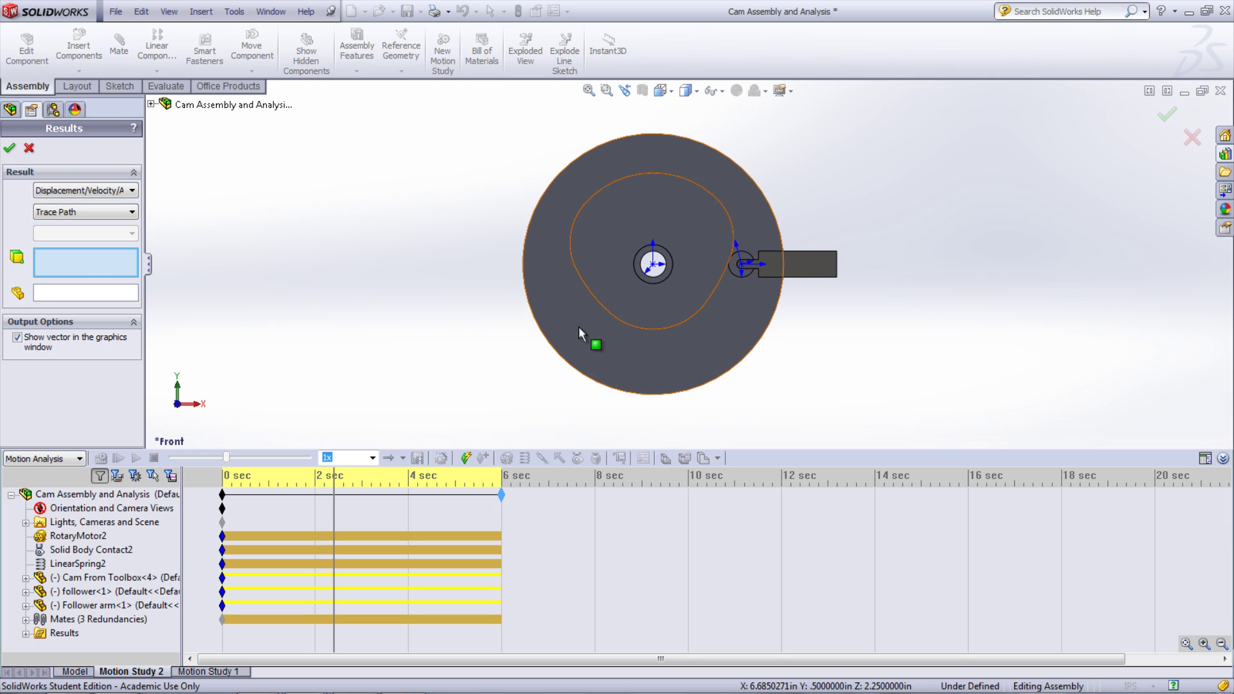
{"action": "left_click", "coordinate": [612, 314]}
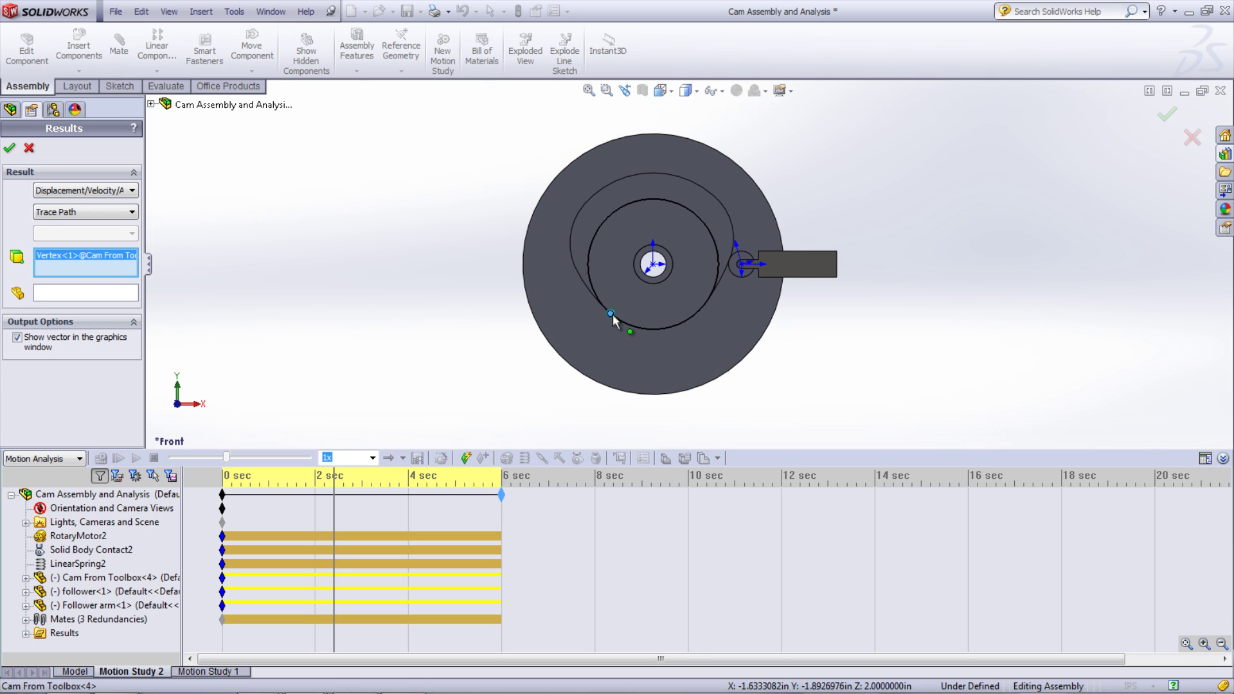
{"action": "left_click", "coordinate": [10, 147]}
{"action": "left_click", "coordinate": [43, 620]}
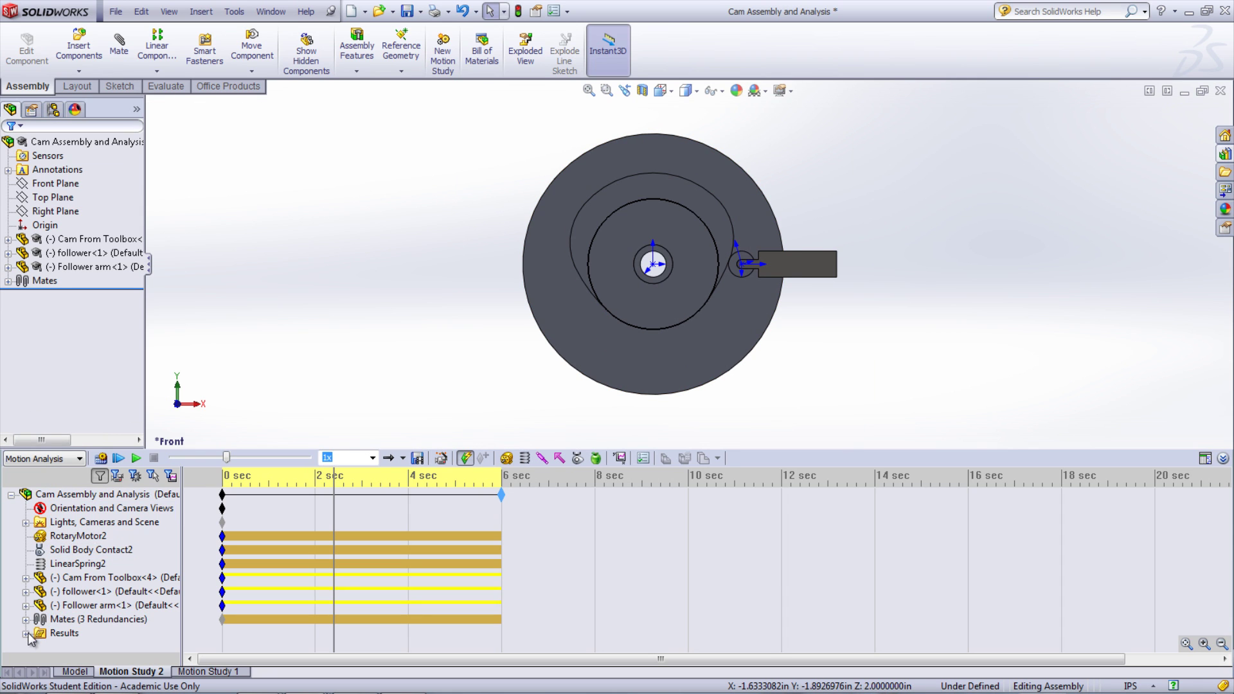
{"action": "left_click", "coordinate": [28, 634]}
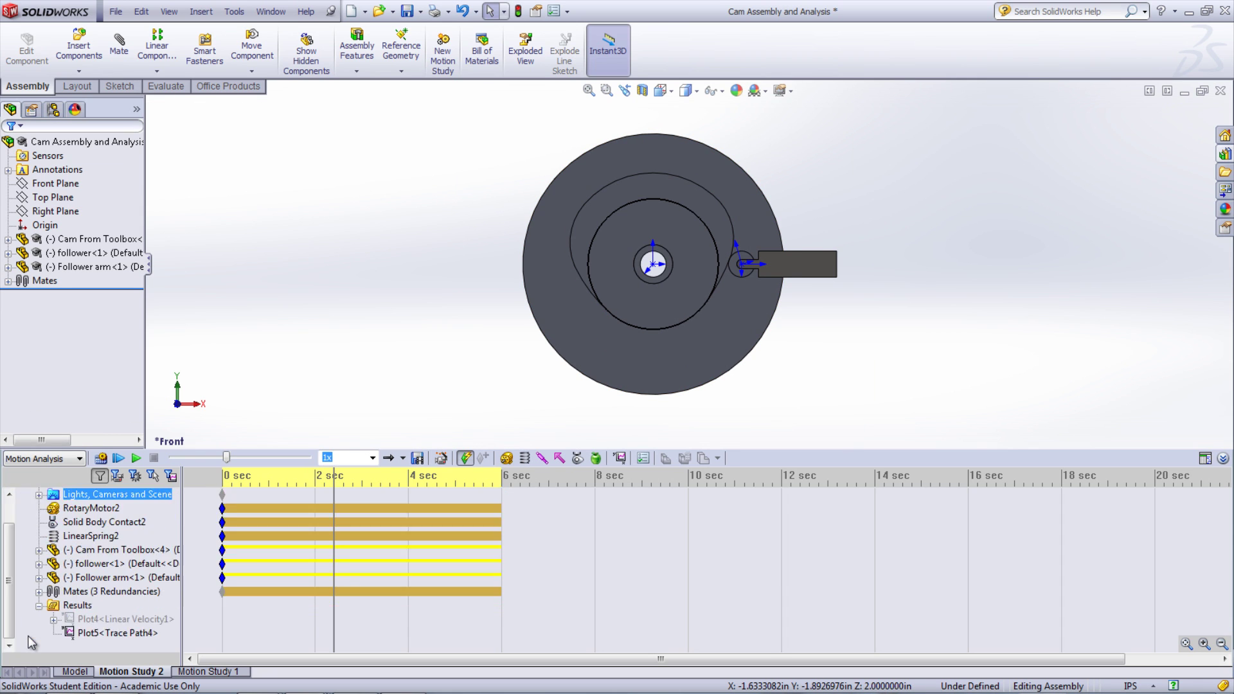
Show the context menu for Plot5<Trace Path4> with its Create curve from trace path option
{"action": "right_click", "coordinate": [106, 632]}
{"action": "mouse_move", "coordinate": [174, 548]}
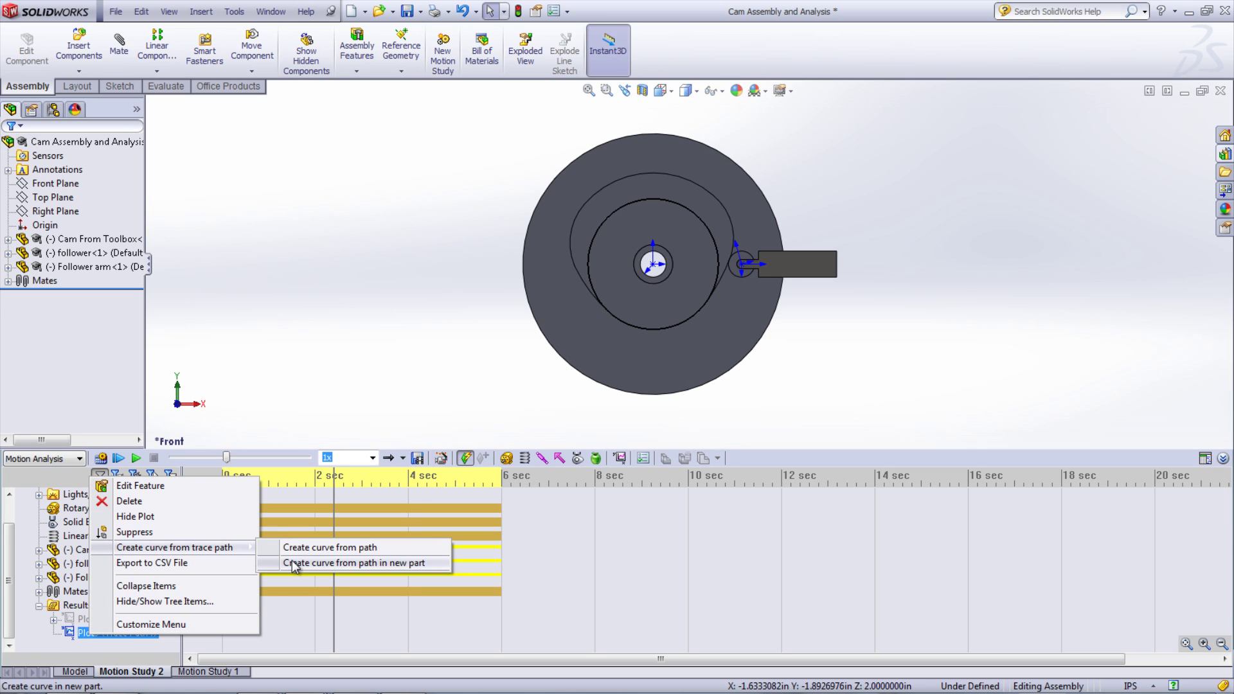